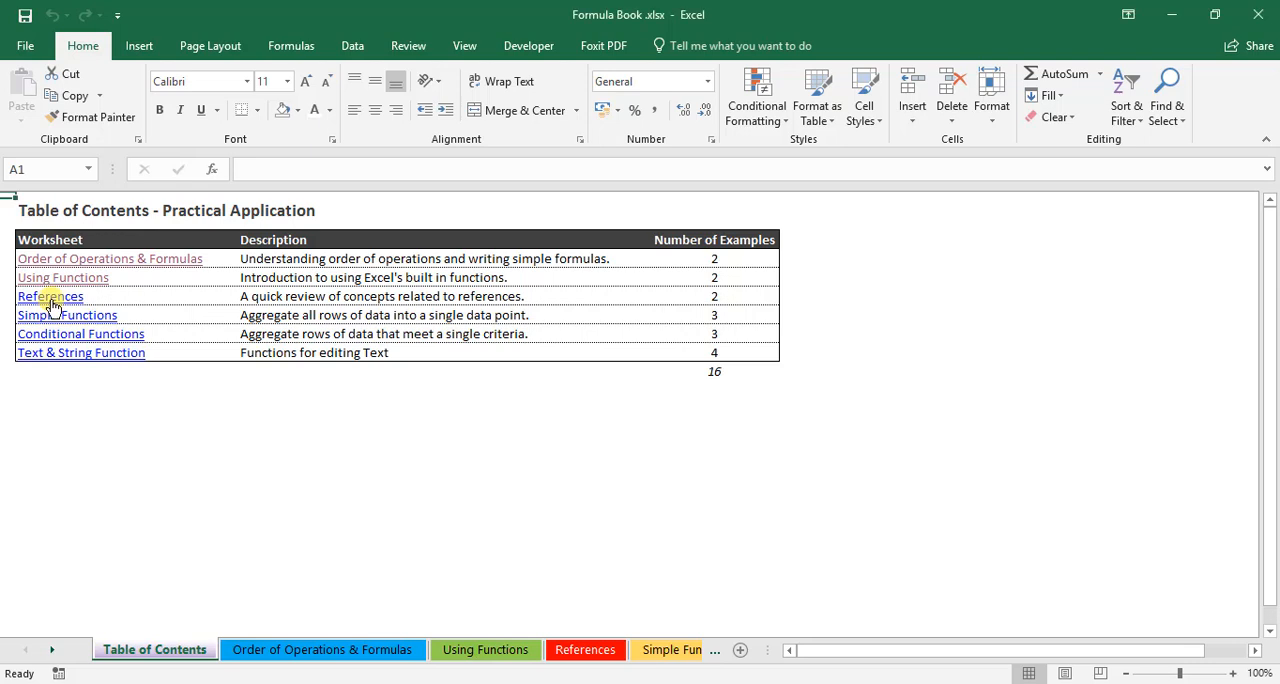
Open the References worksheet from the table of contents and review the Numbers list in A8:A14 and the first reference-type formulas
left_click(52, 298)
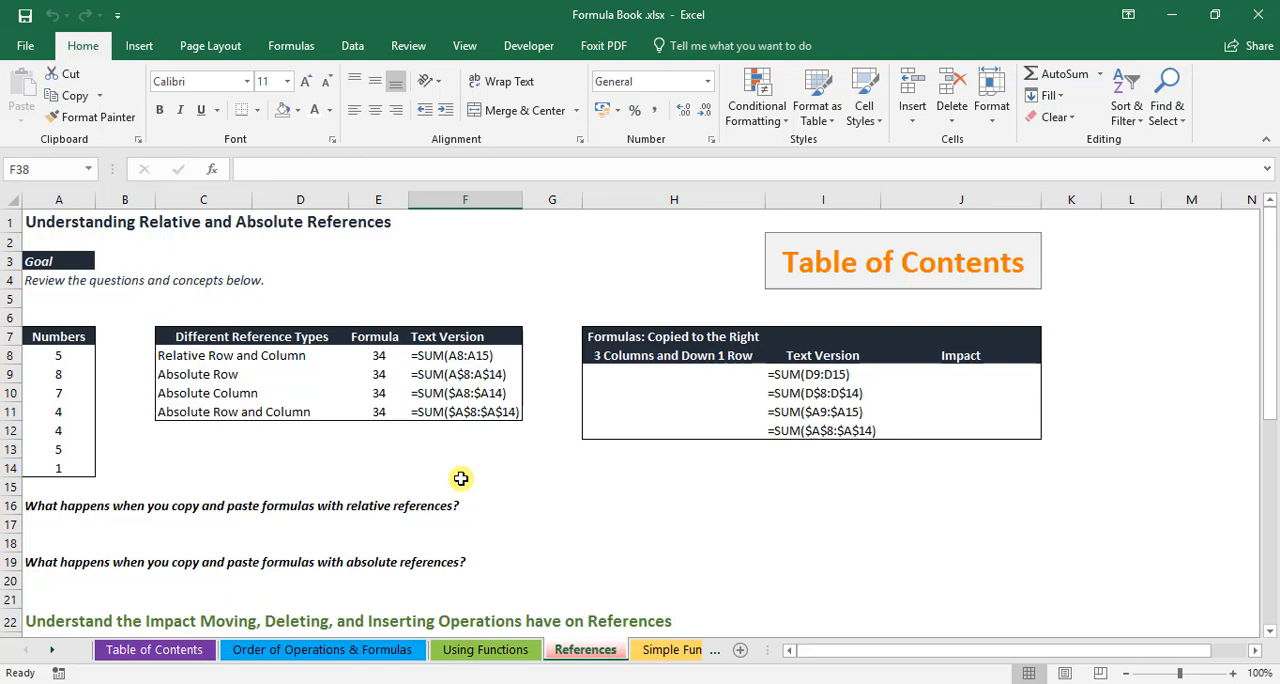
left_click_drag(58, 355, 60, 468)
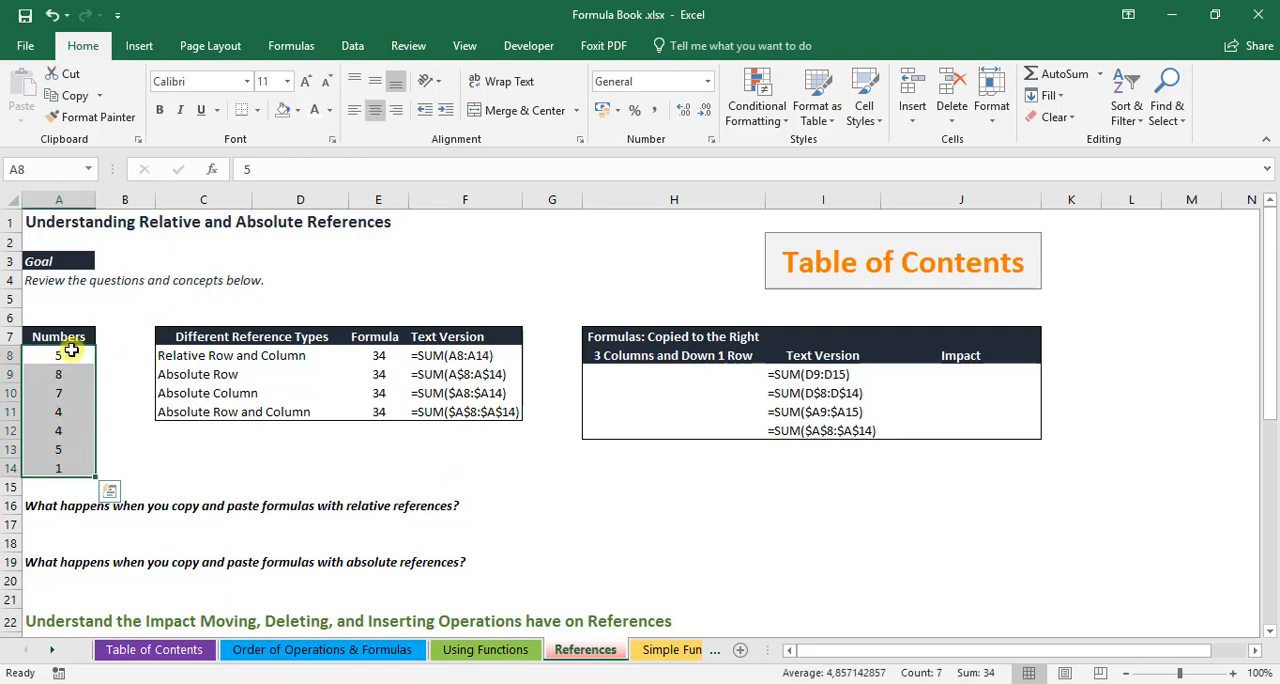
left_click(137, 445)
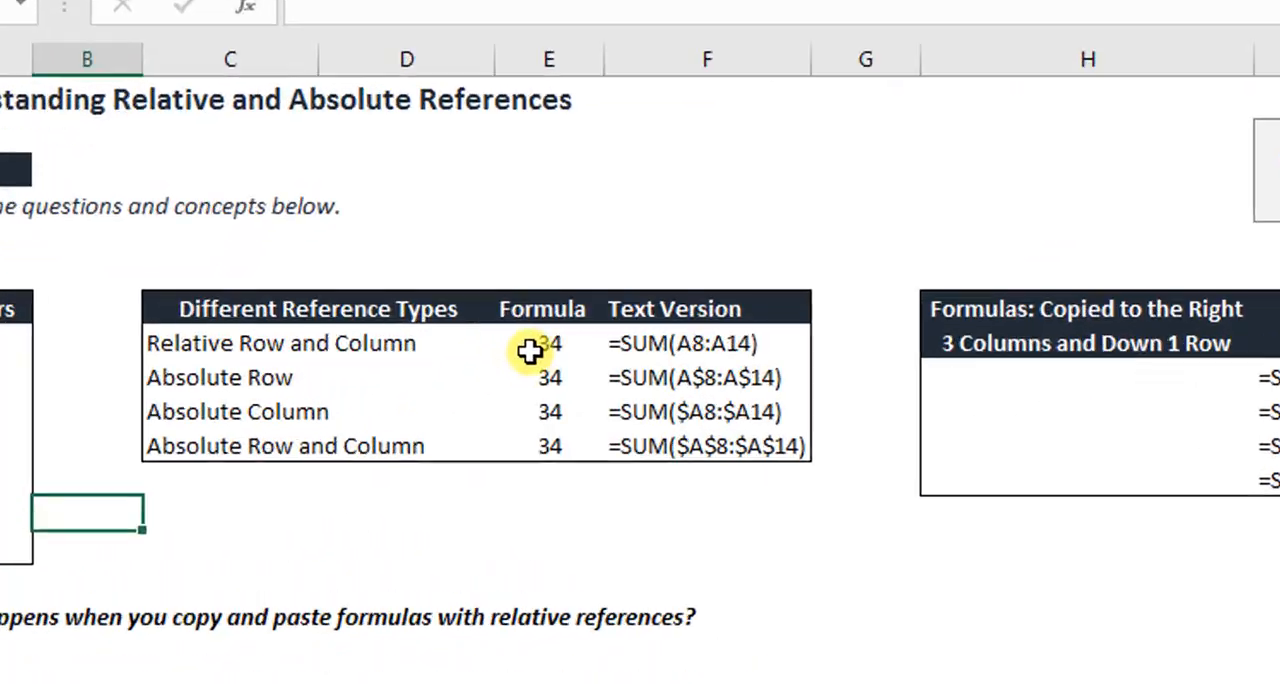
left_click(378, 355)
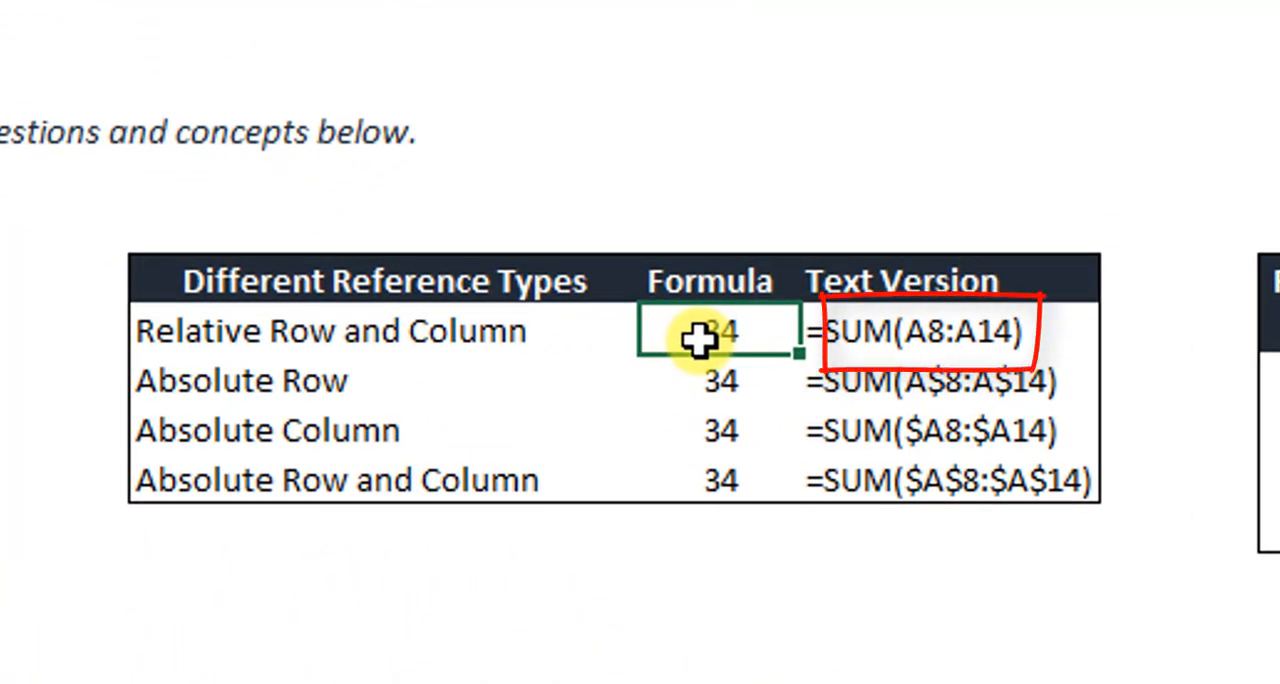
key("Down")
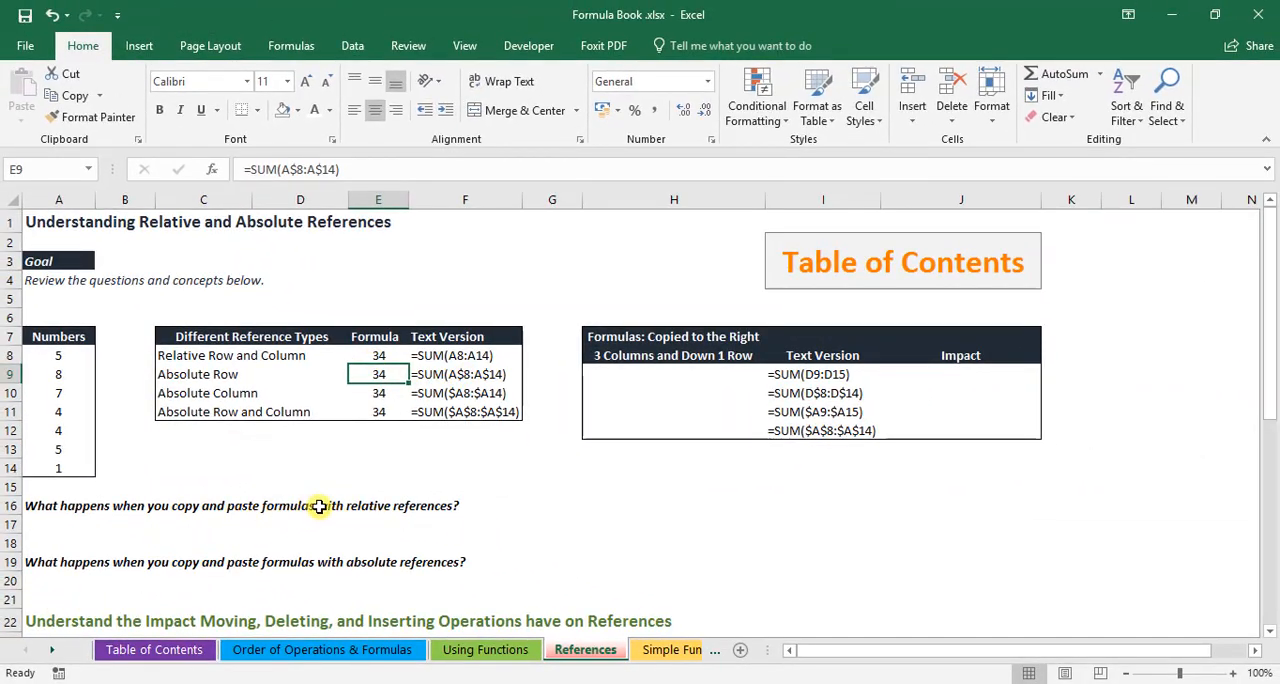
left_click(563, 524)
Copy the relative row and column formula from E8 into H9, three columns over and one row down
left_click(376, 352)
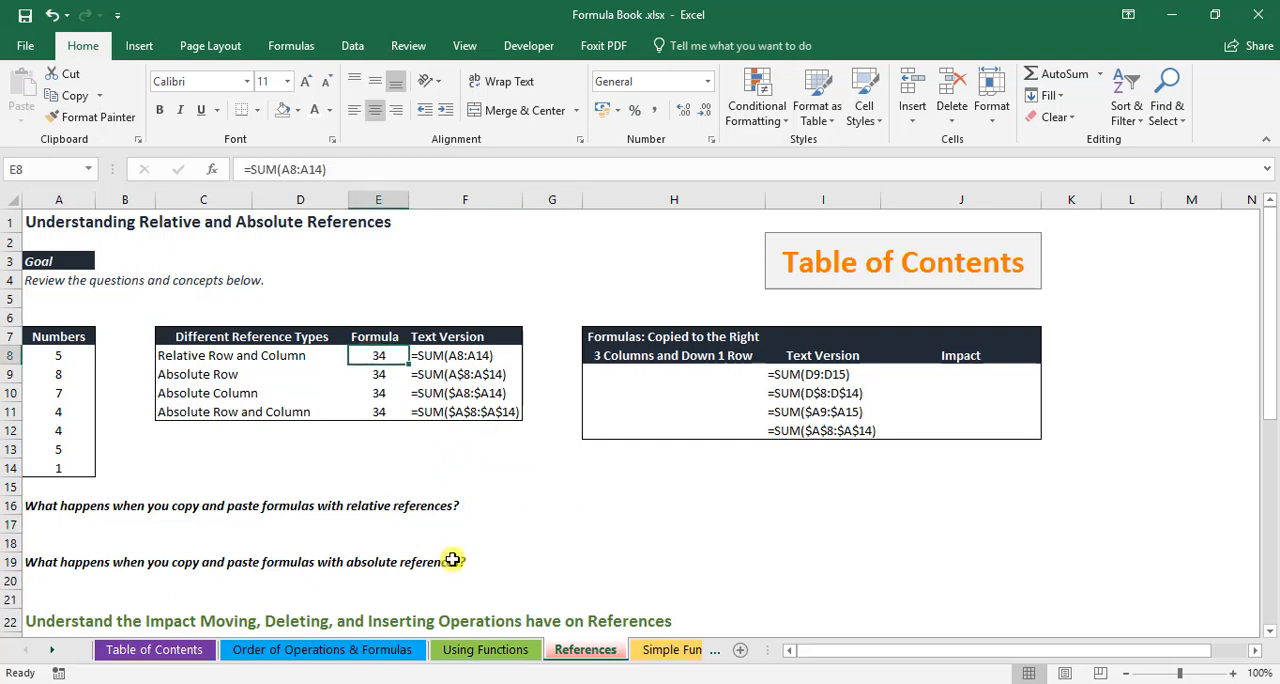
key("ctrl+c")
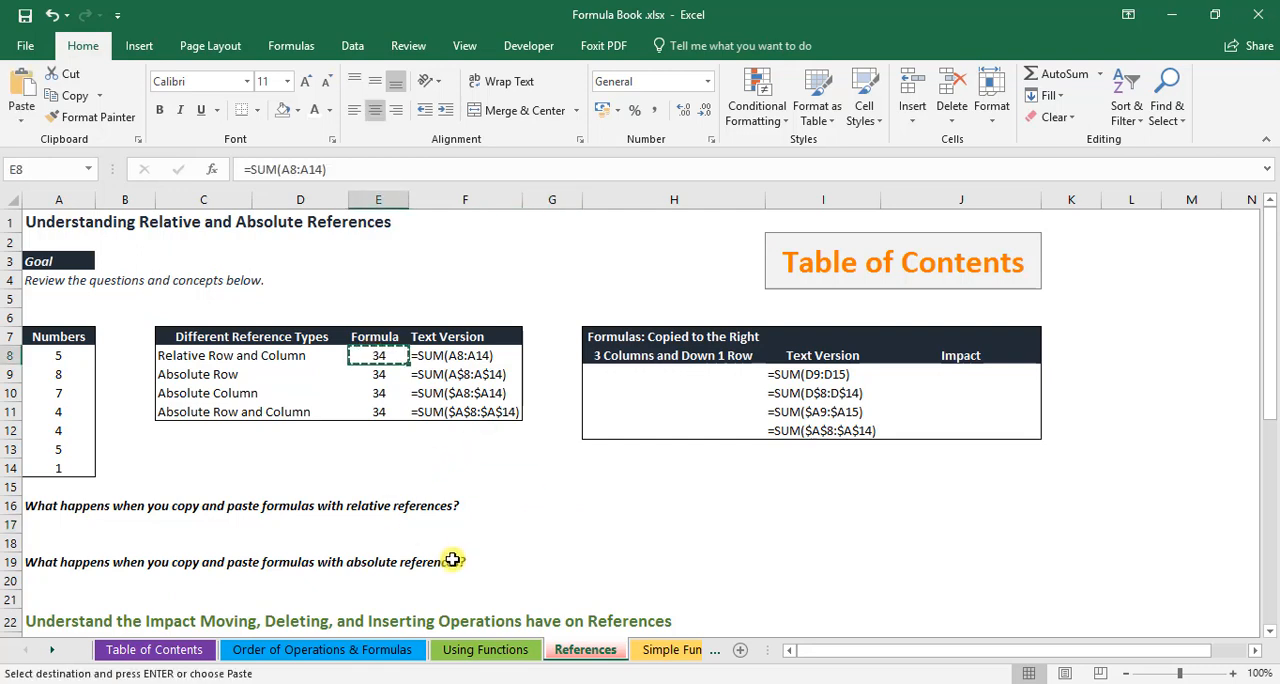
left_click(640, 370)
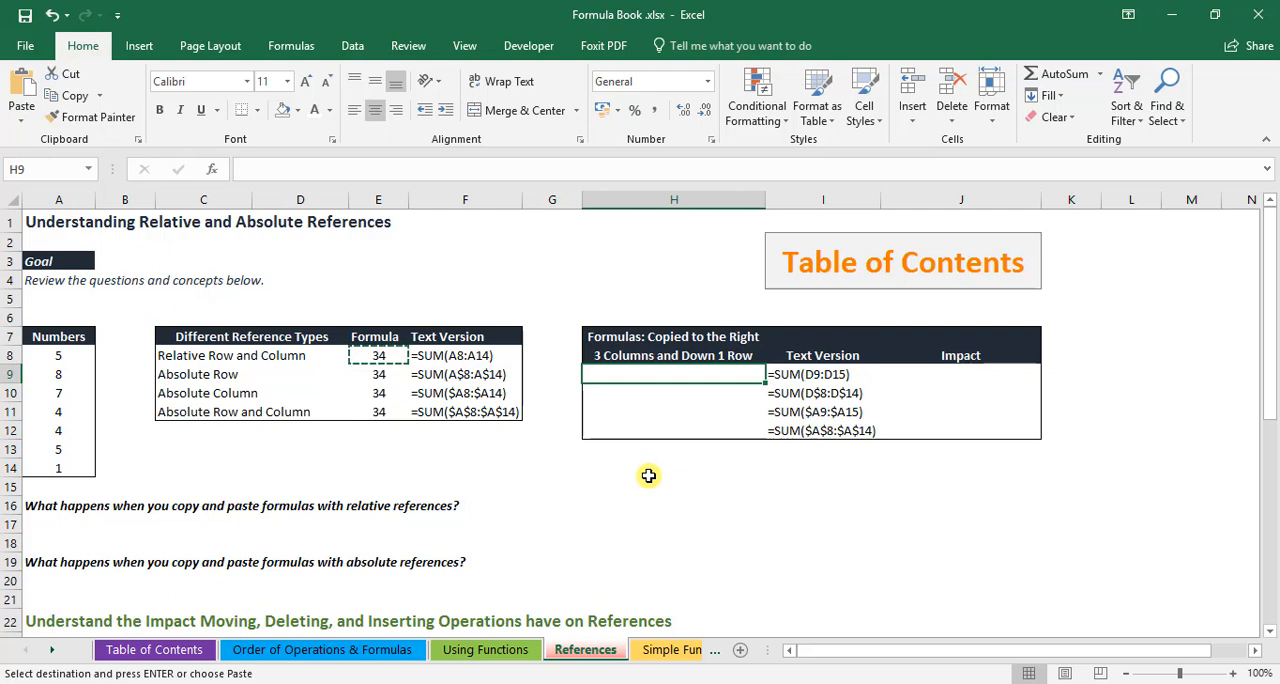
key("ctrl+v")
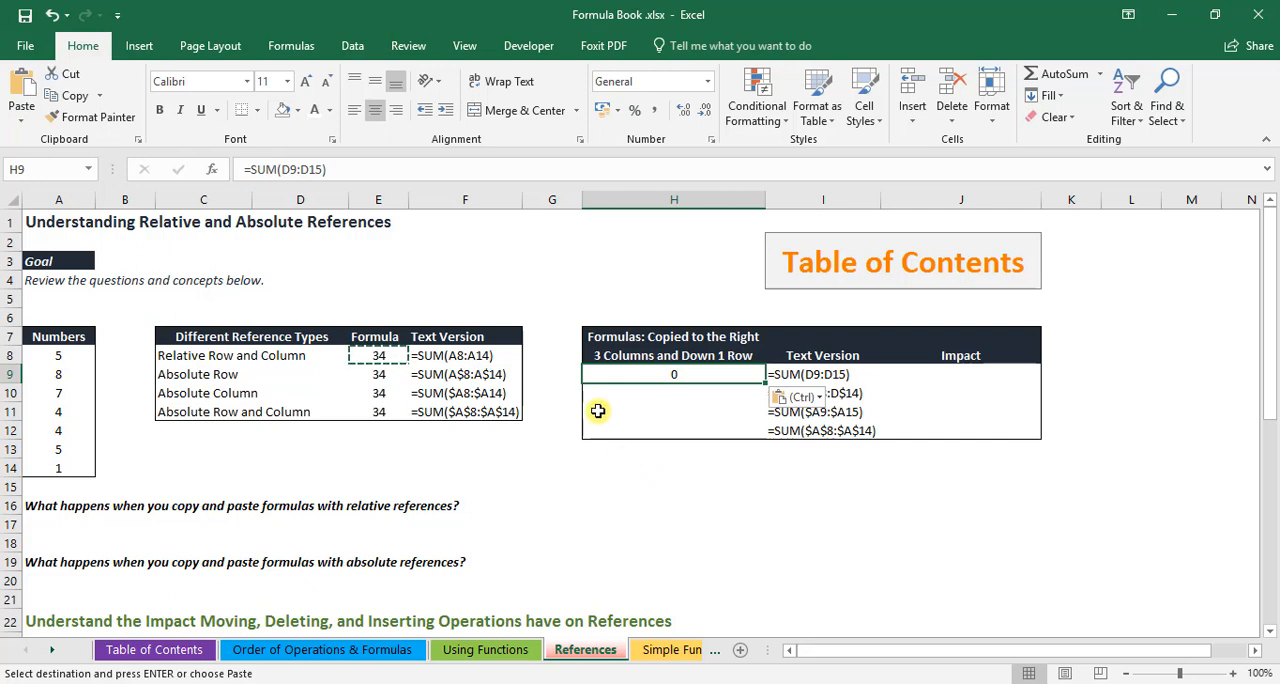
key("Escape")
key("Escape")
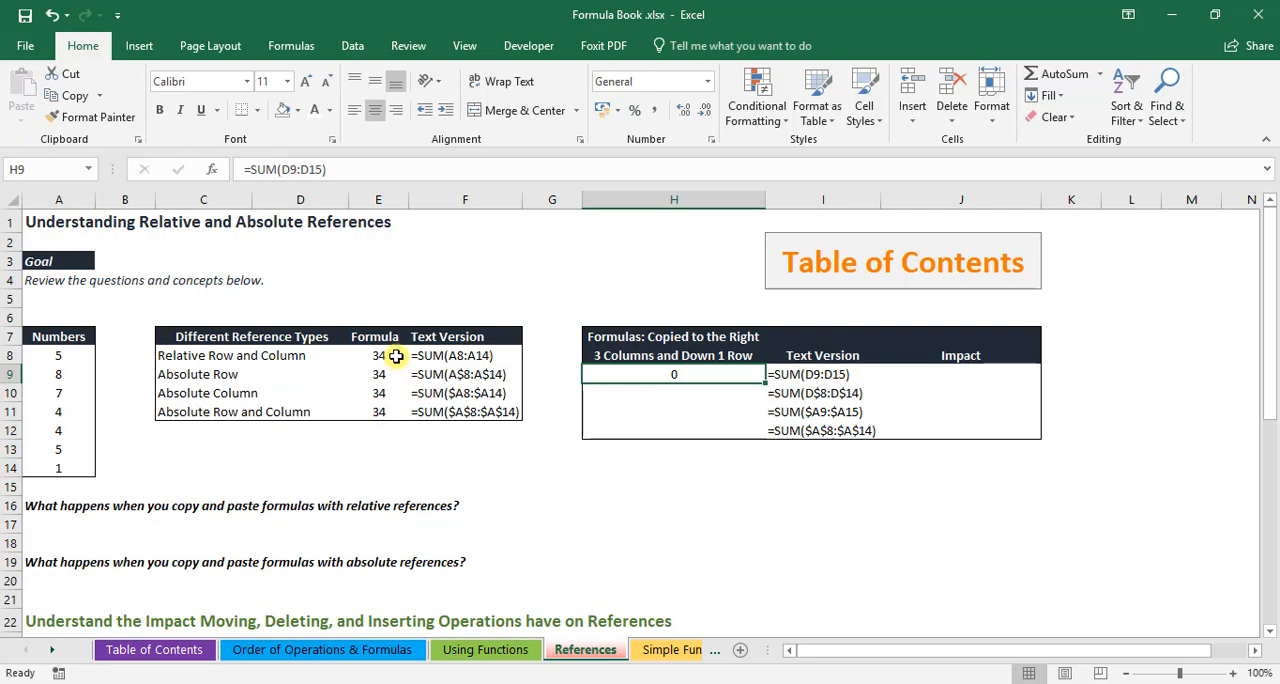
Compare the original relative-reference formula in E8 with its pasted copy in H9
left_click(394, 356)
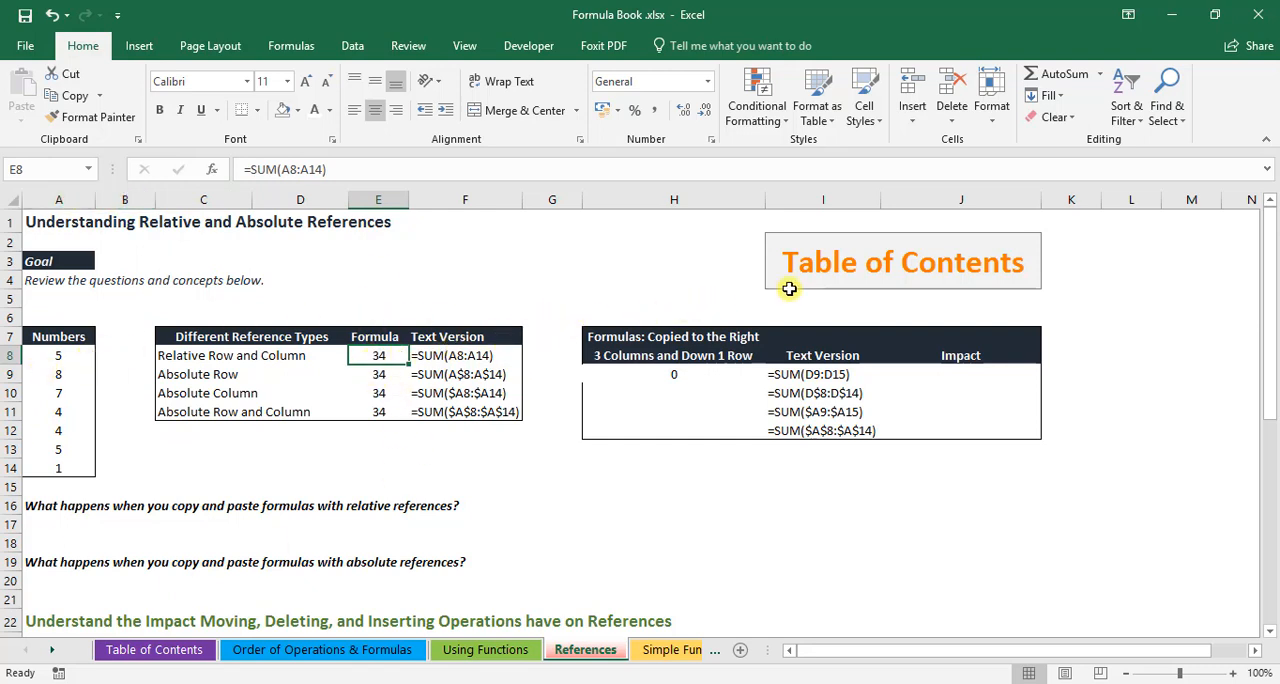
left_click(661, 377)
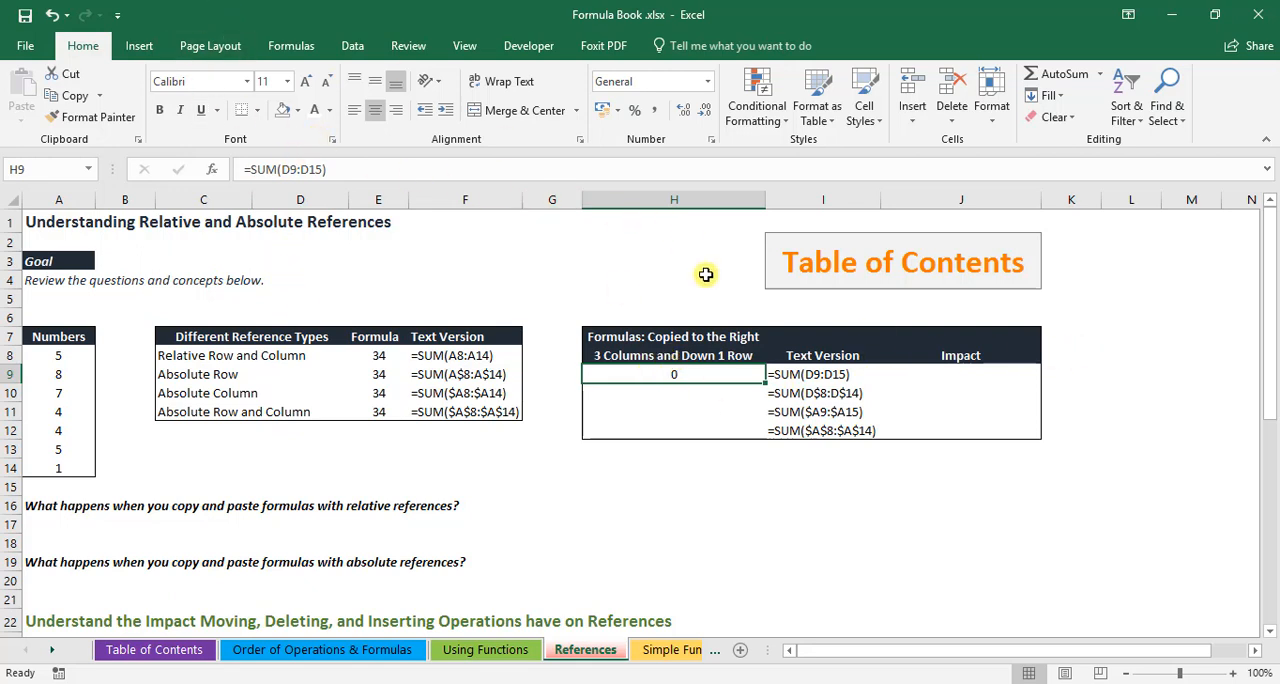
left_click(383, 378)
left_click_drag(314, 368, 296, 486)
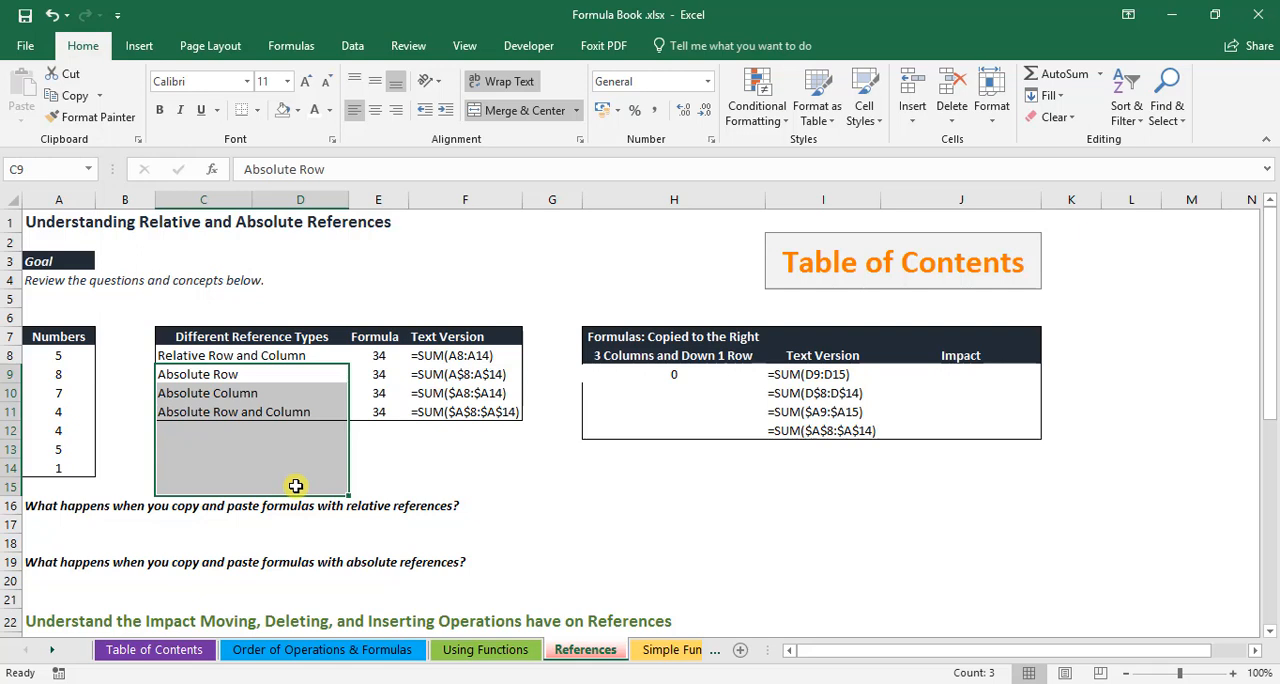
left_click(675, 377)
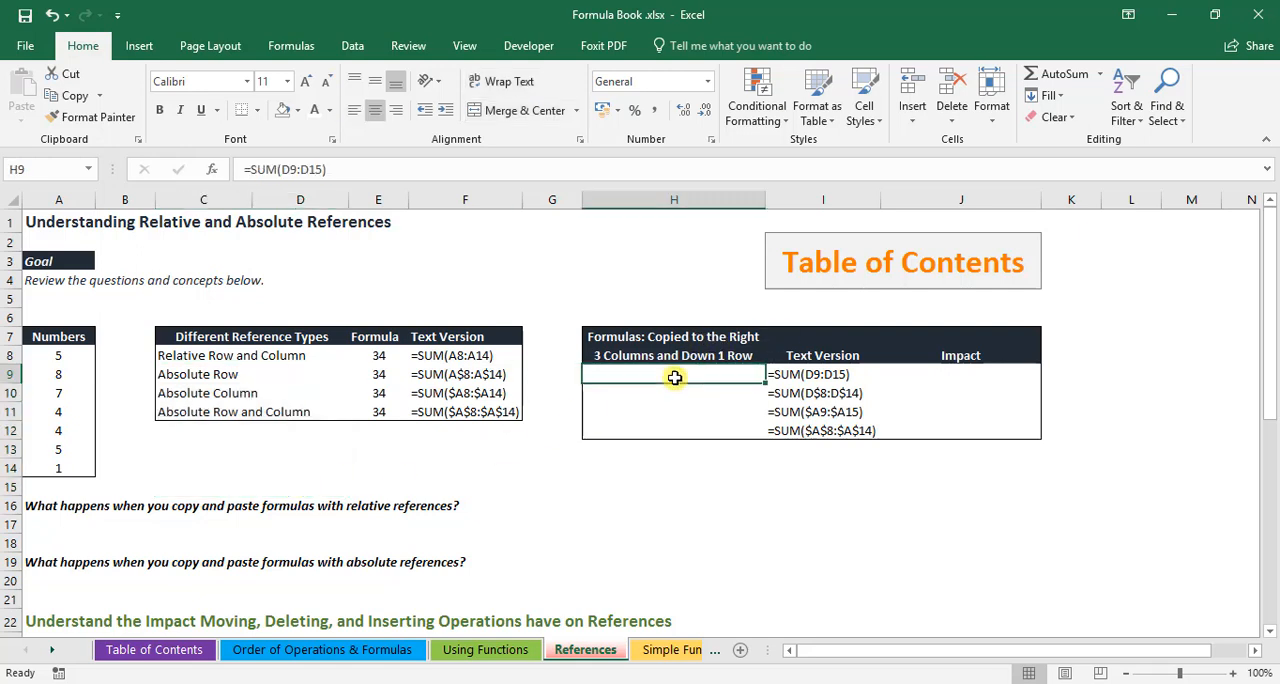
left_click(377, 356)
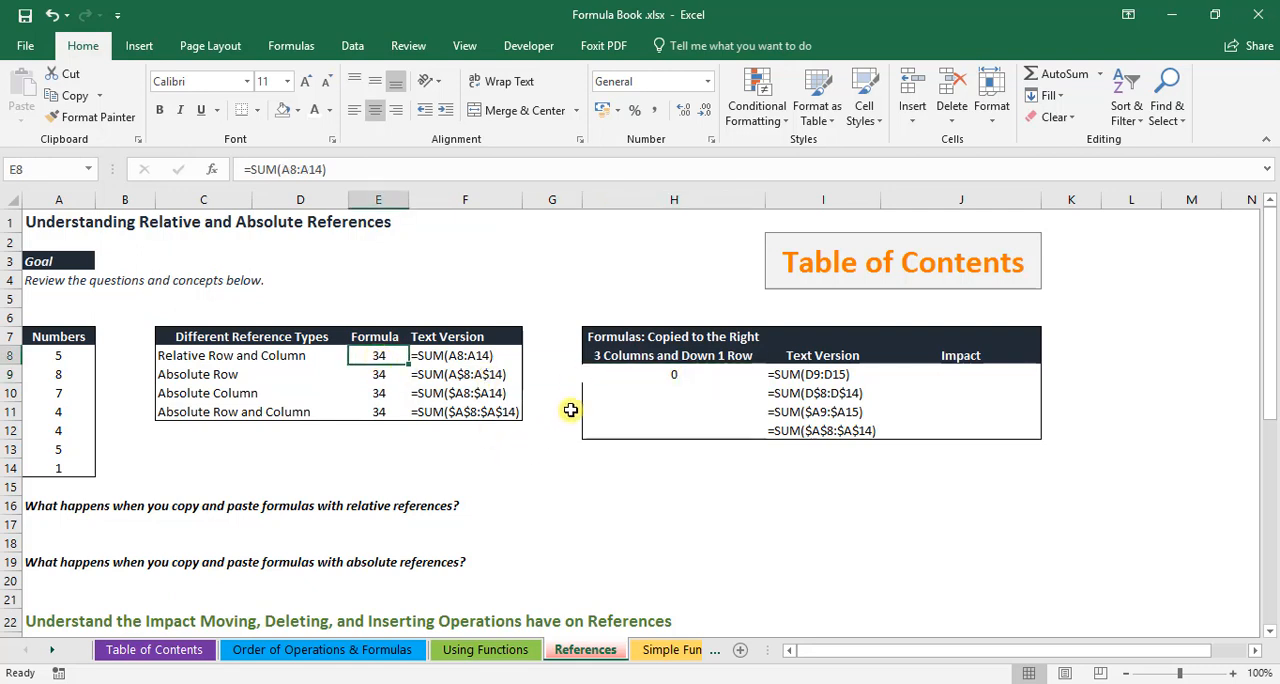
left_click(615, 377)
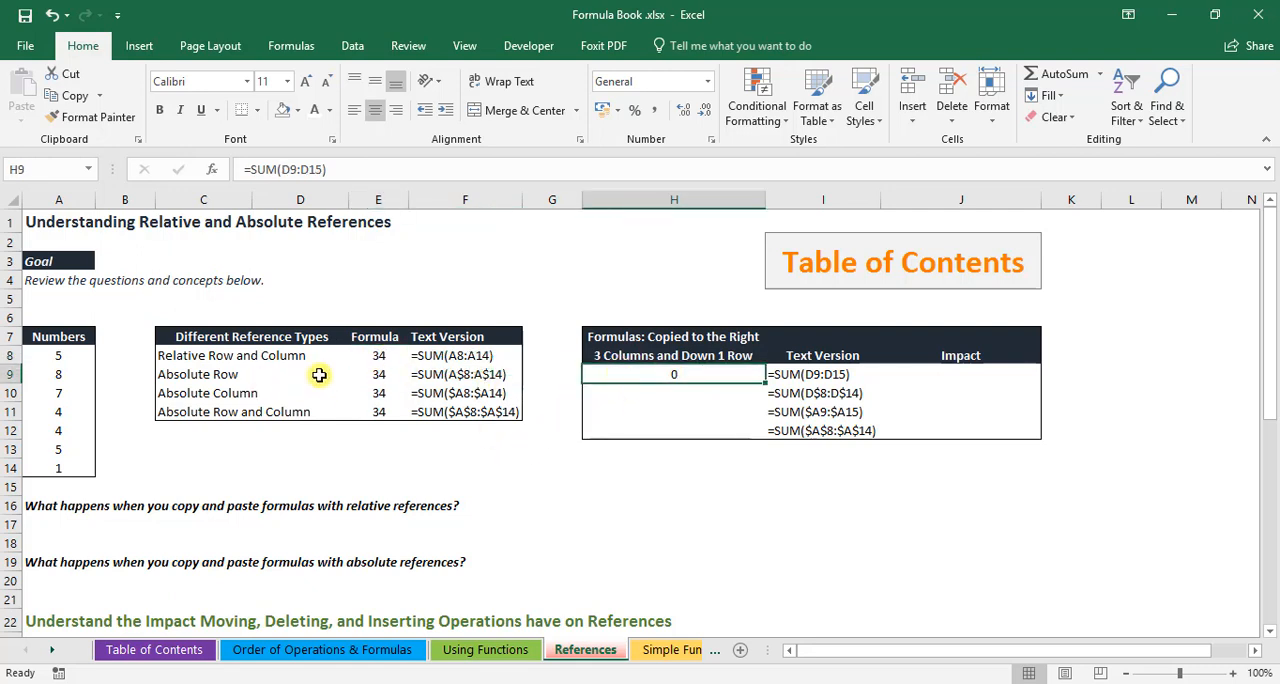
Copy the absolute row formula from E9 into H10 and check the pasted reference against the original and rows 8 to 14
left_click(373, 375)
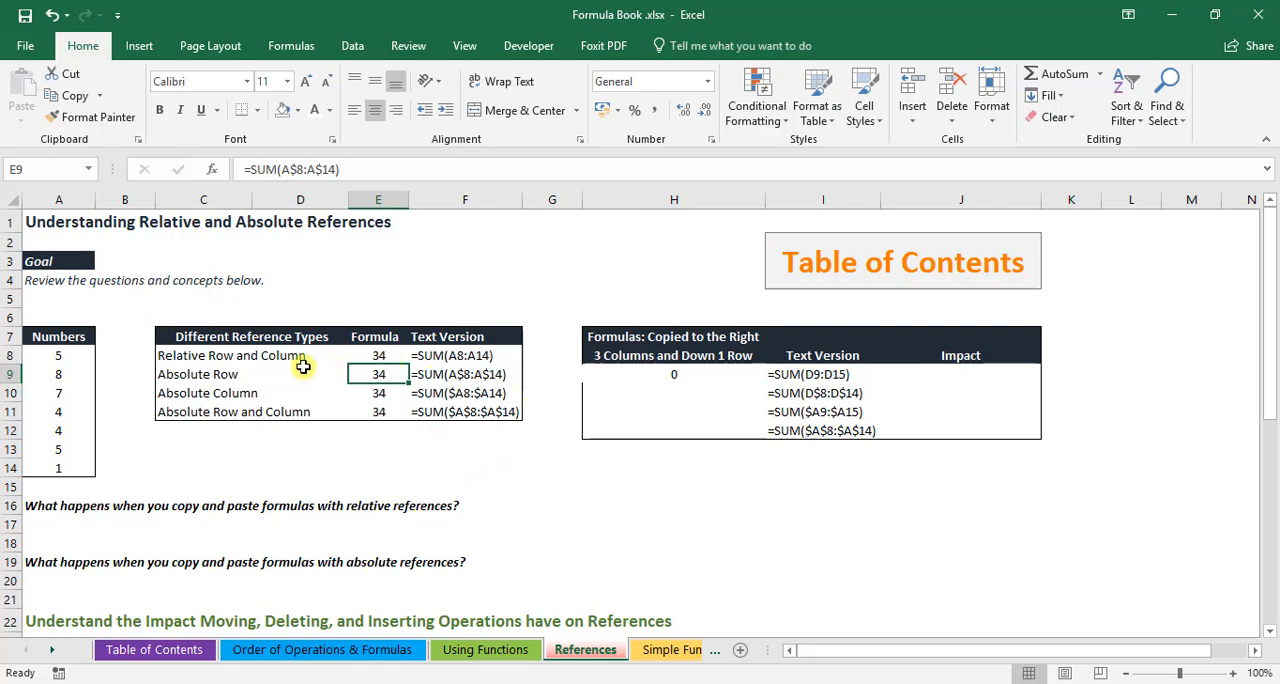
left_click(502, 373)
left_click(391, 375)
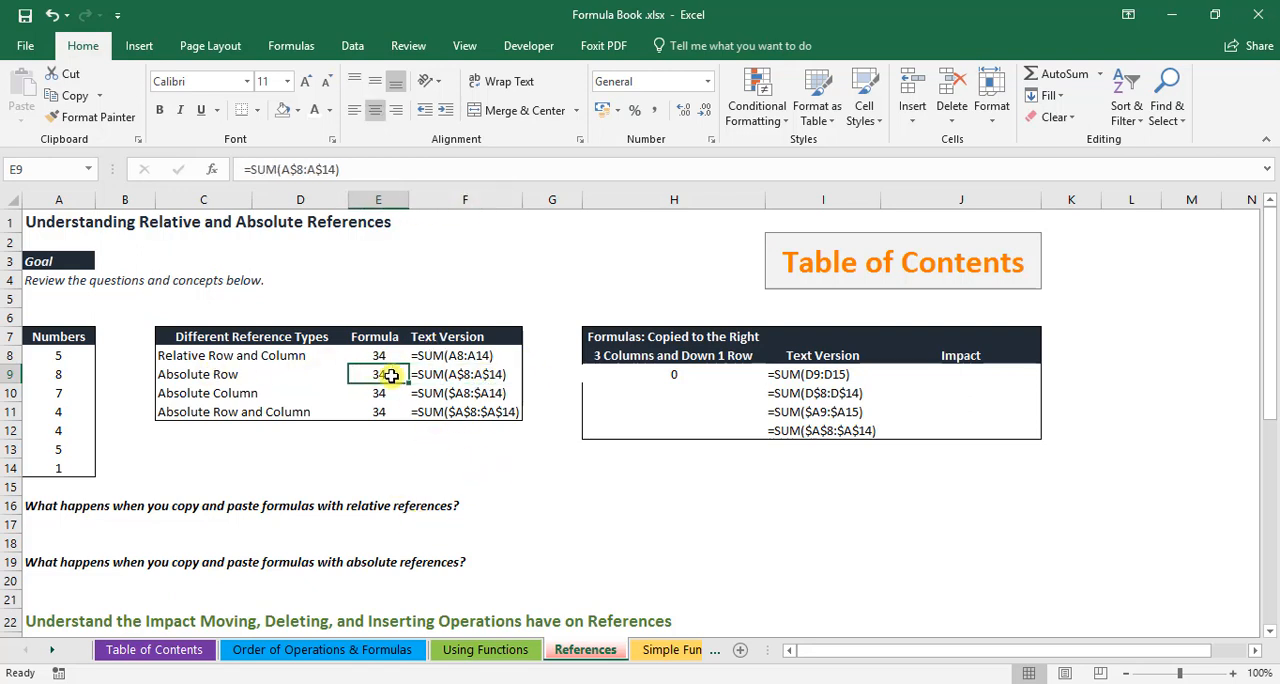
key("ctrl+c")
left_click(597, 396)
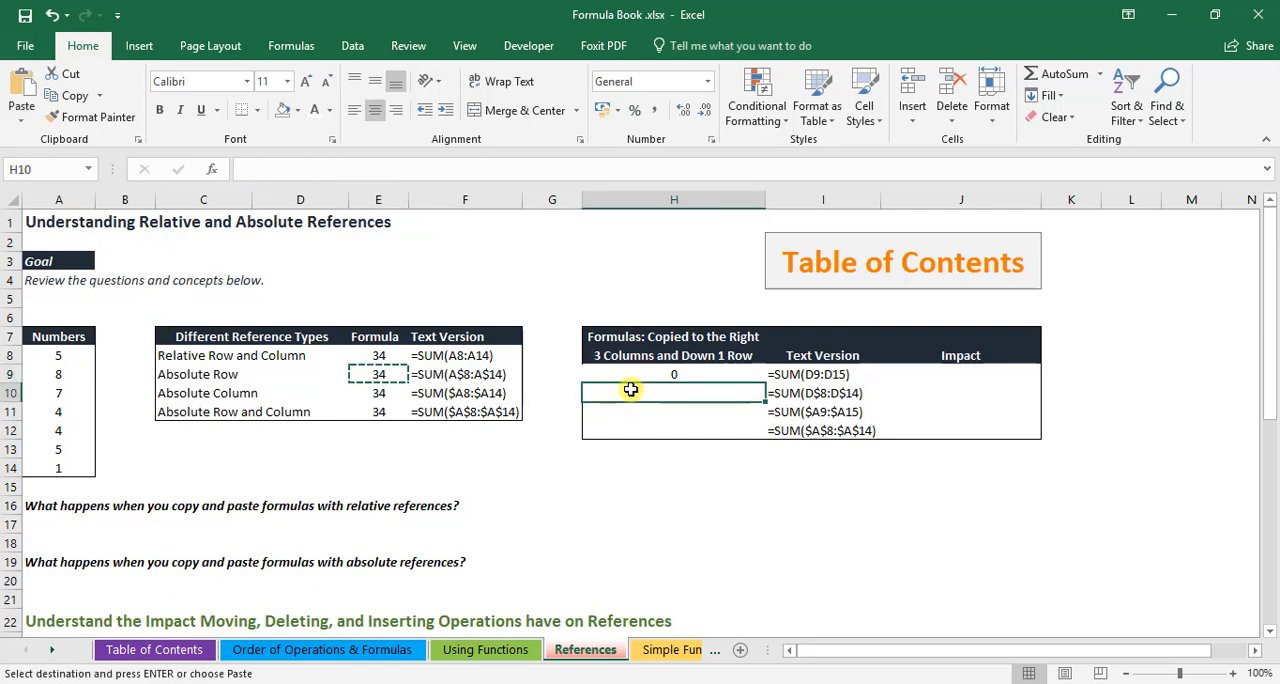
key("ctrl+v")
left_click(660, 484)
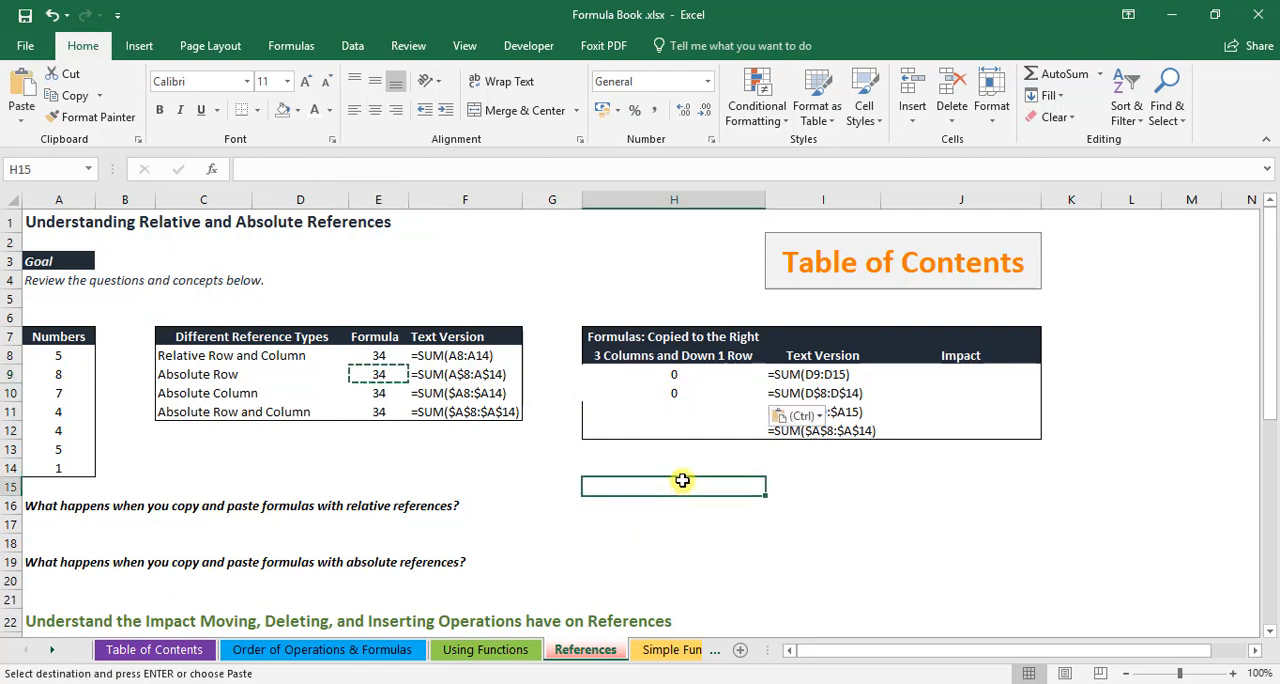
left_click(677, 388)
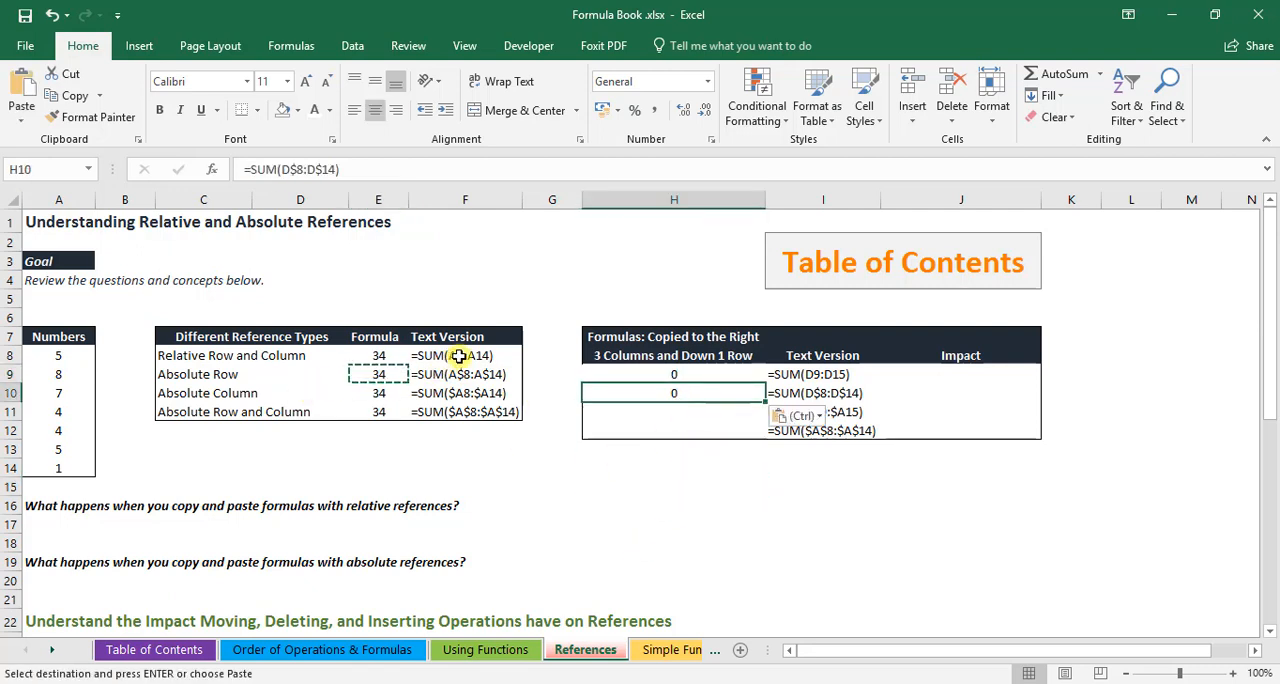
left_click_drag(8, 355, 69, 472)
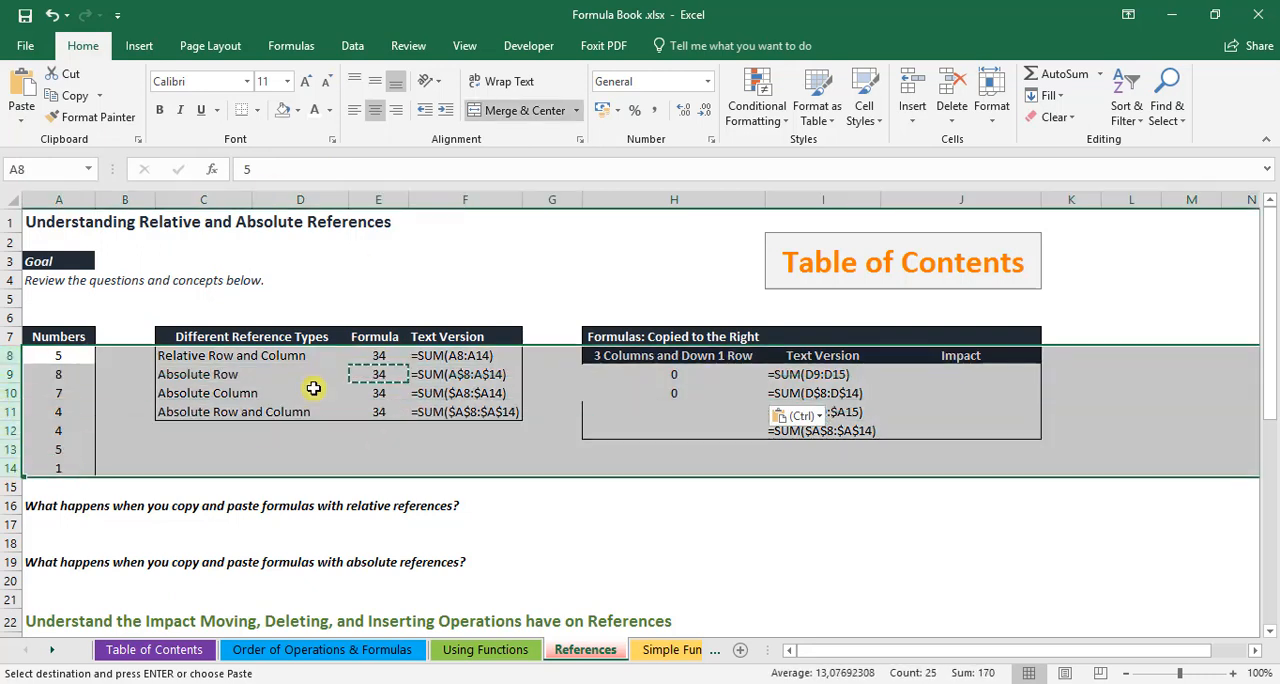
left_click(356, 374)
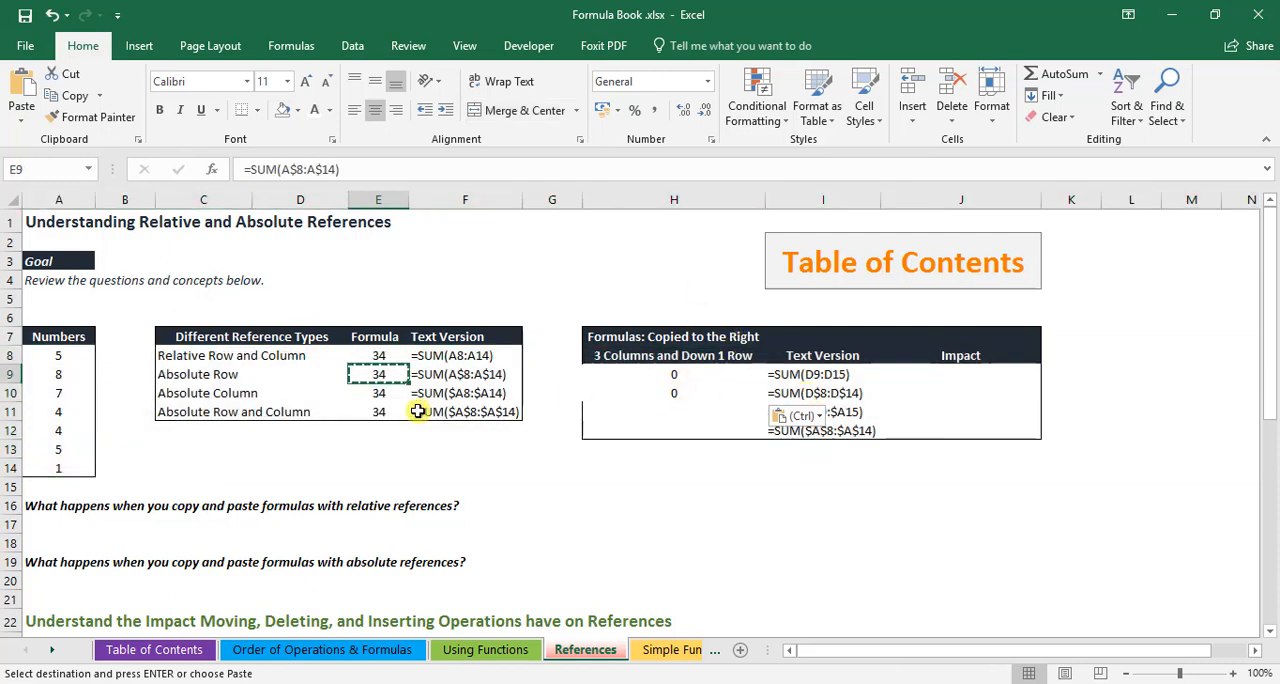
Copy the absolute column formula from E10 into H11 and check which numbers it covers by selecting A9:A15
left_click(380, 397)
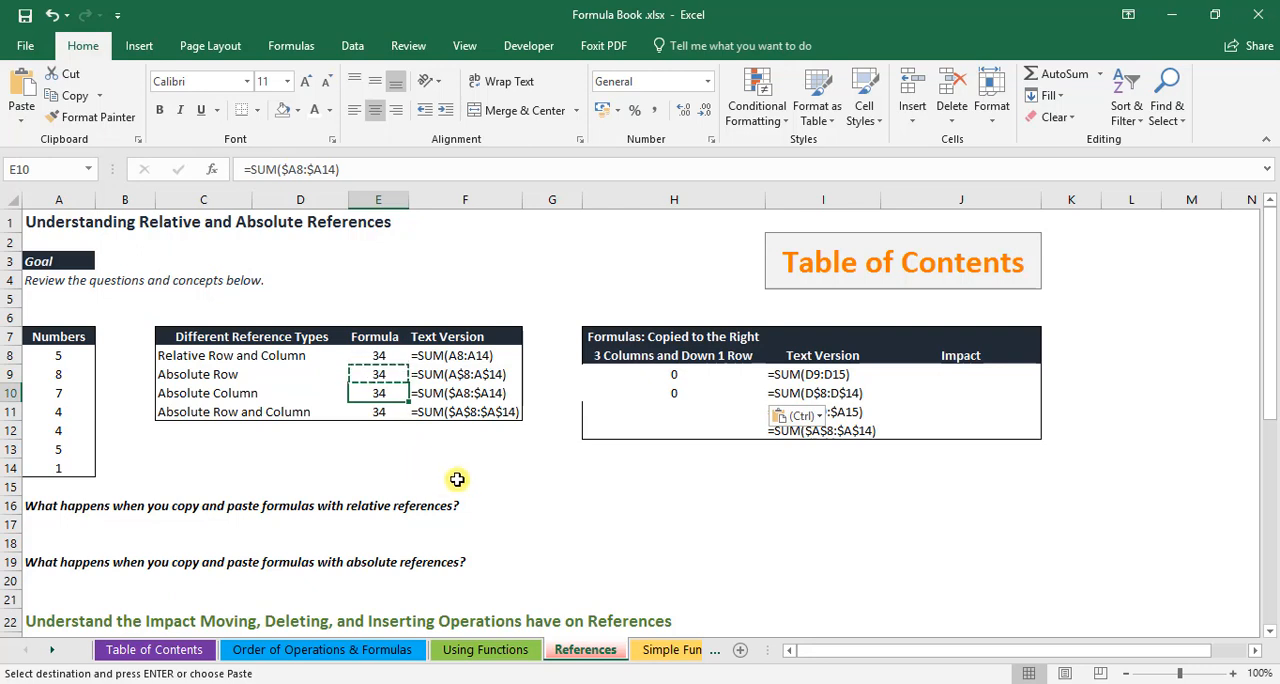
key("ctrl+c")
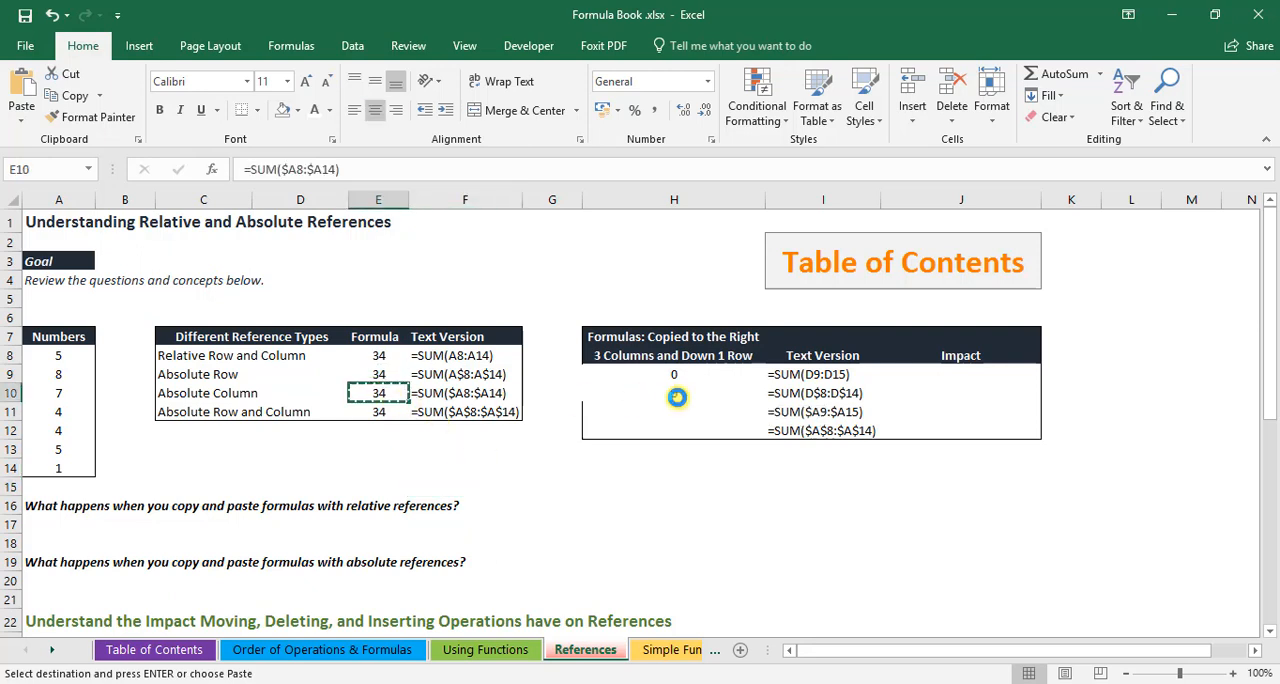
left_click(675, 408)
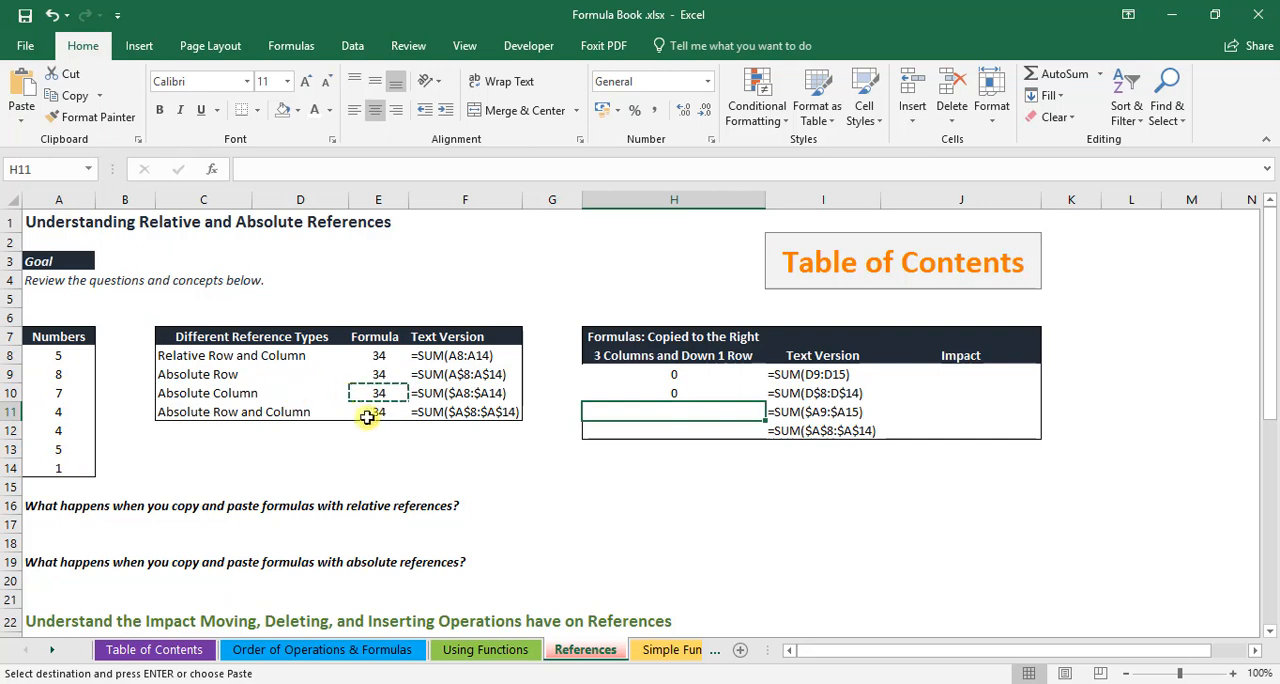
key("ctrl+v")
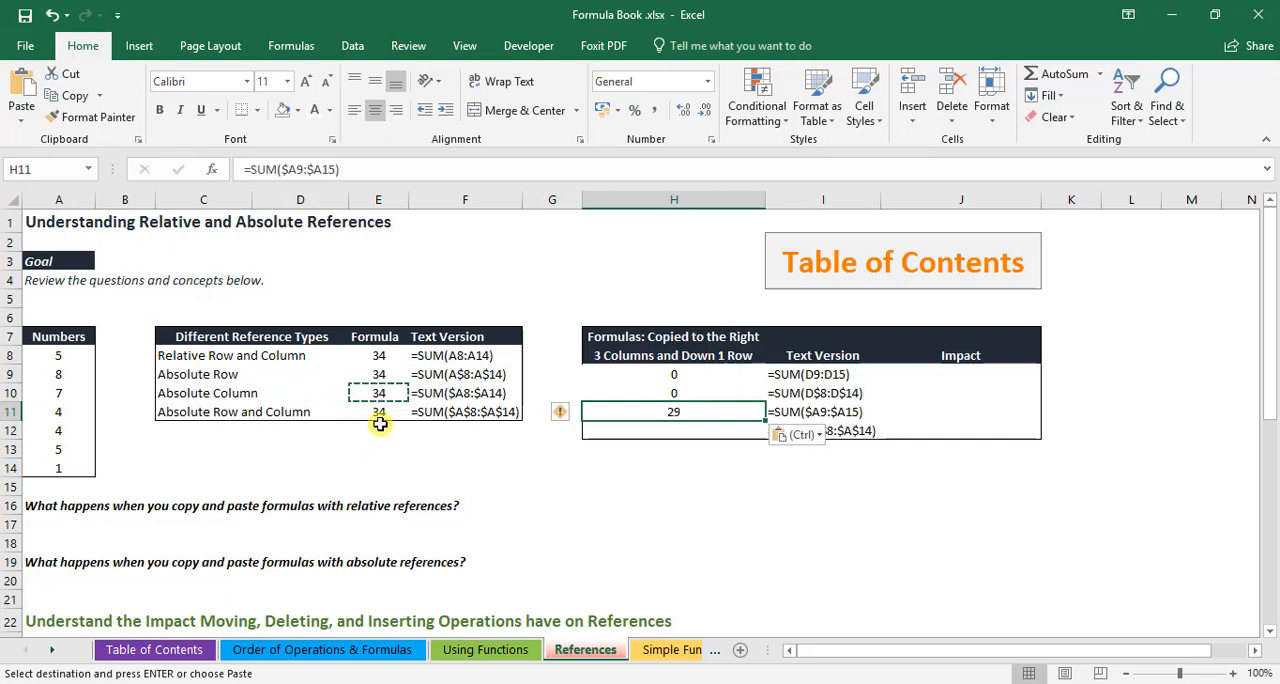
left_click(666, 463)
left_click(683, 412)
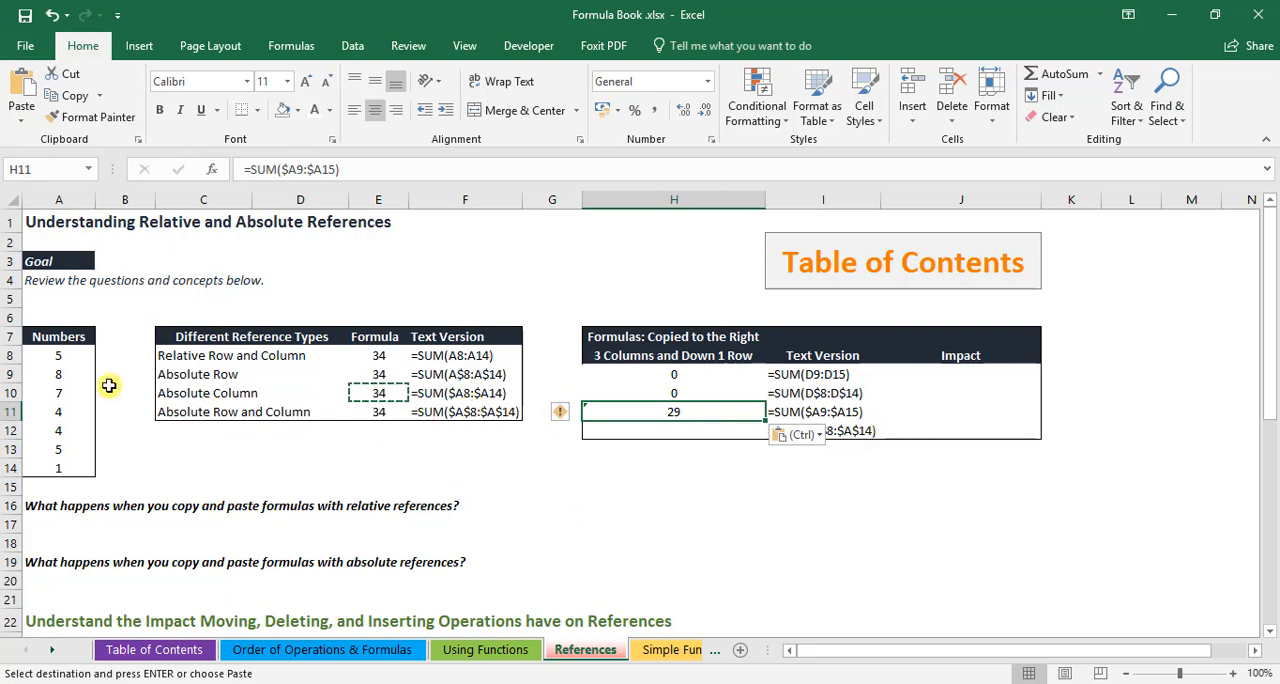
left_click_drag(48, 370, 48, 487)
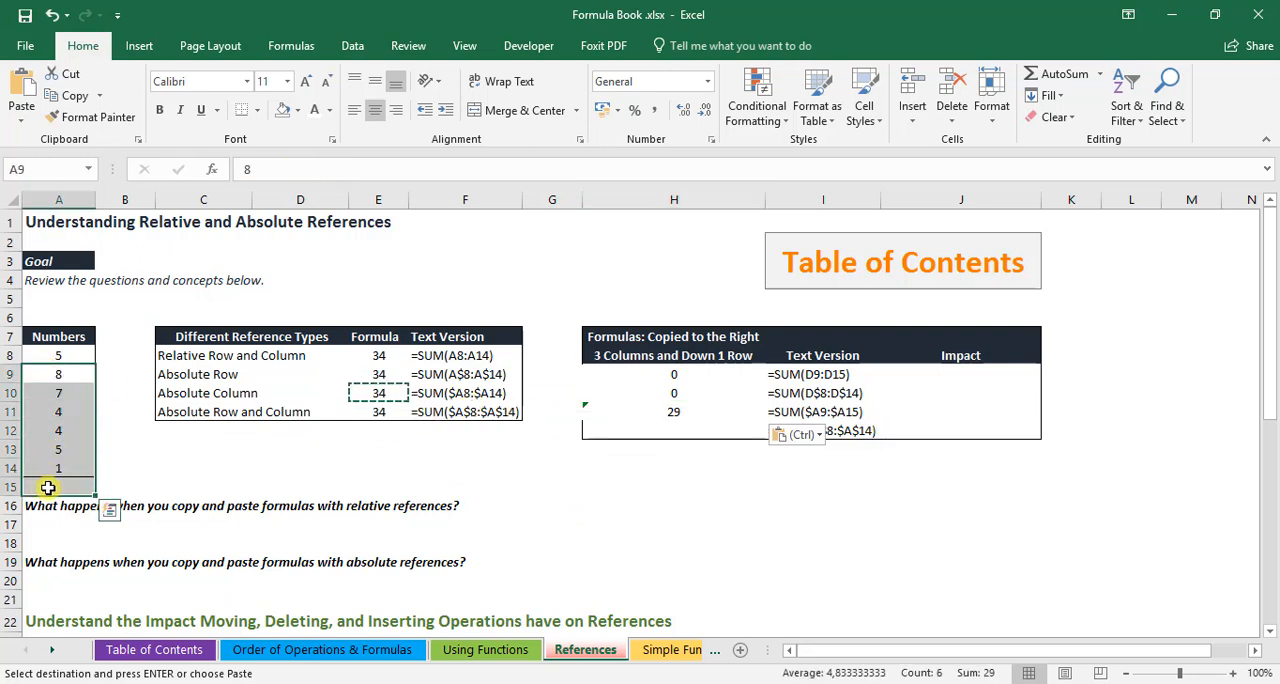
Copy the absolute row and column formula from E11 into H12, compare it with the original, and end copy mode
left_click(376, 411)
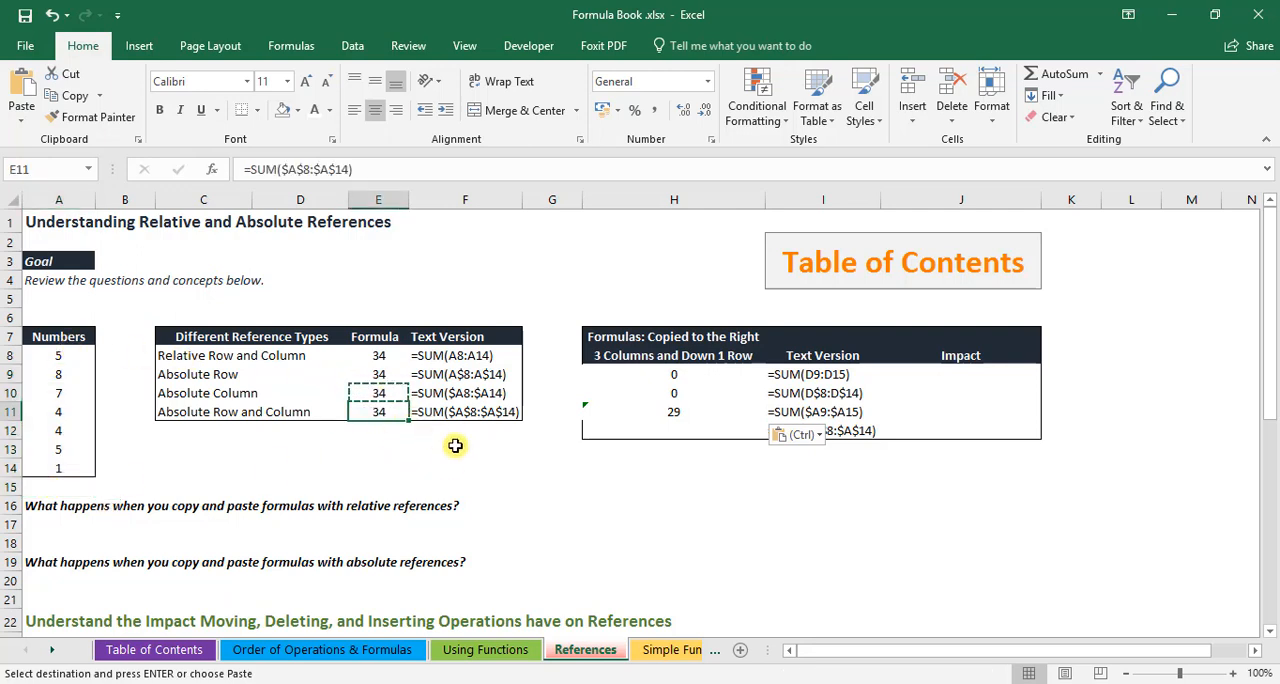
key("ctrl+c")
left_click(631, 429)
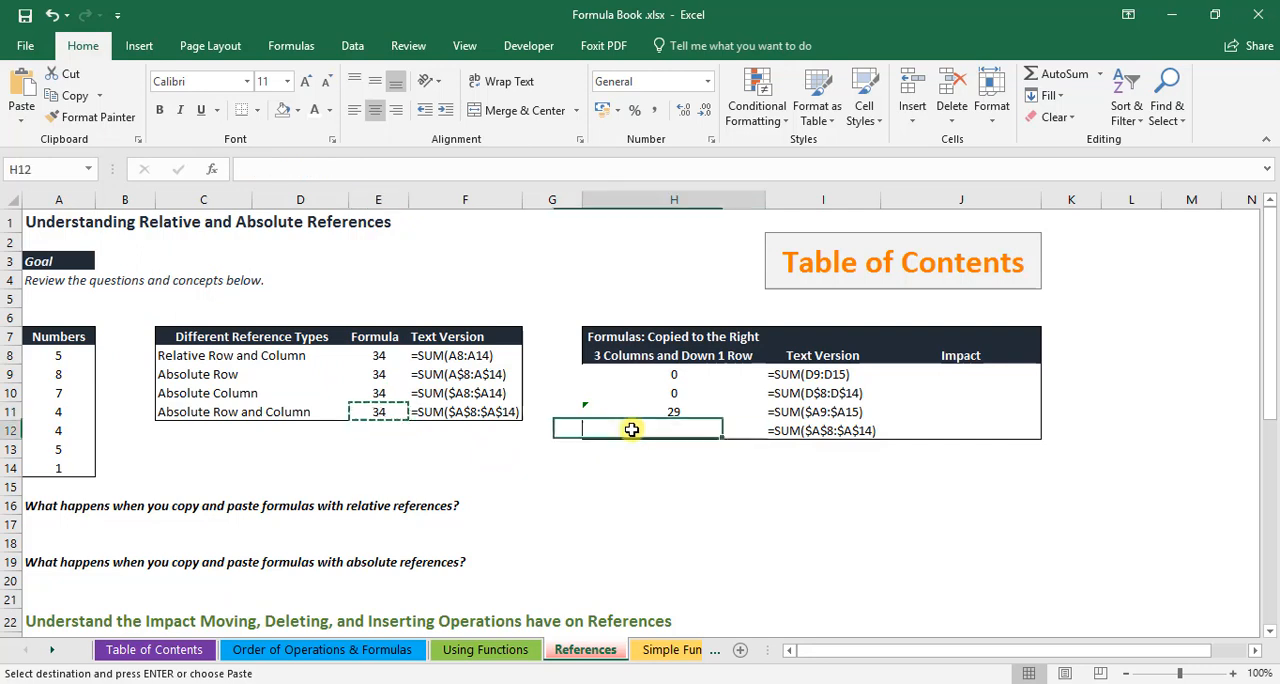
key("ctrl+v")
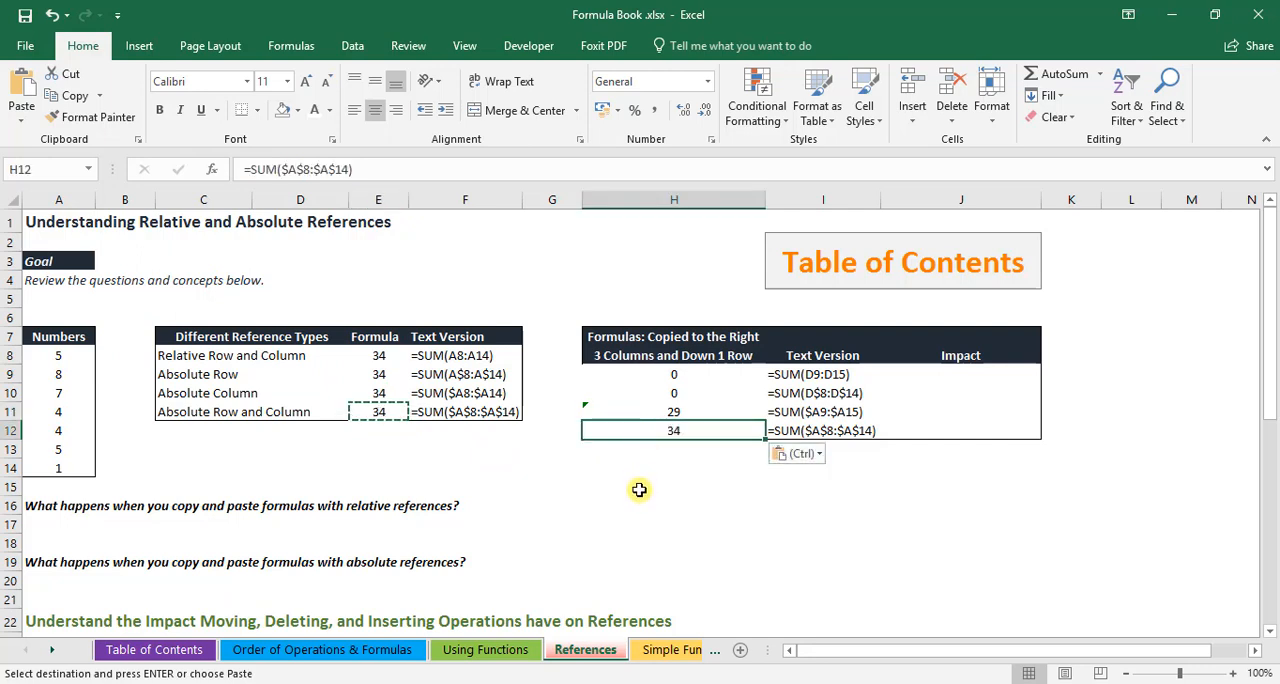
left_click(529, 471)
left_click(486, 410)
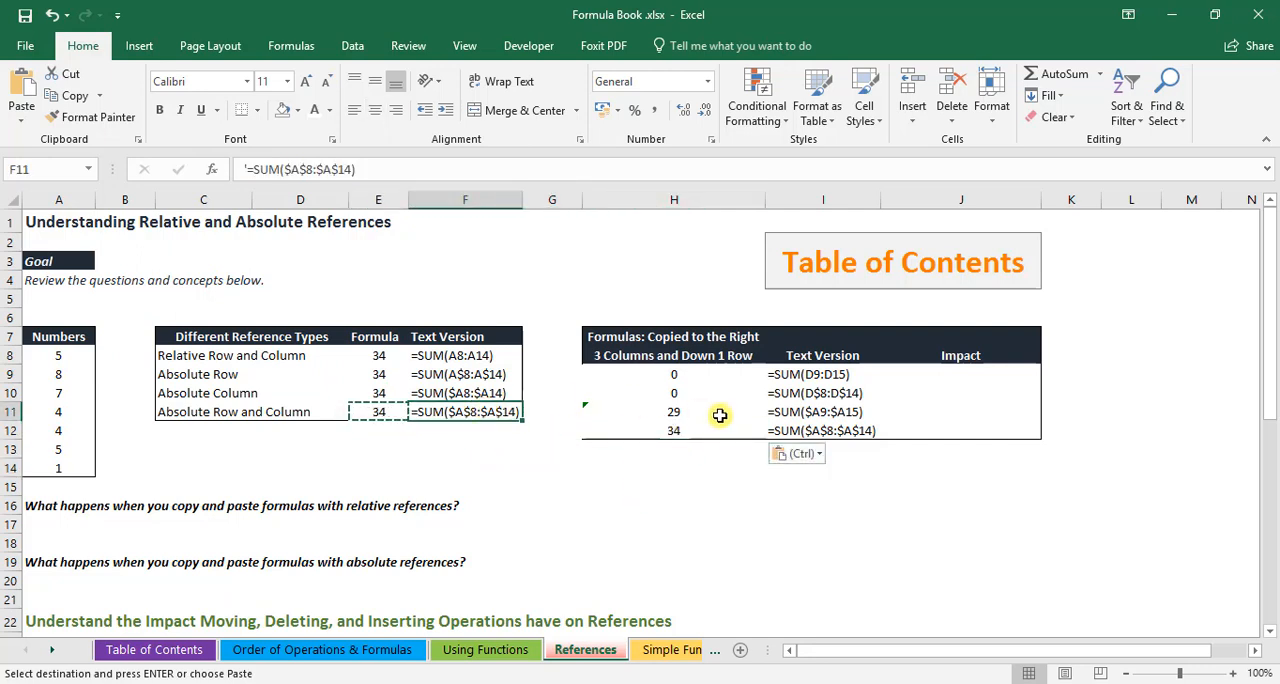
left_click(655, 429)
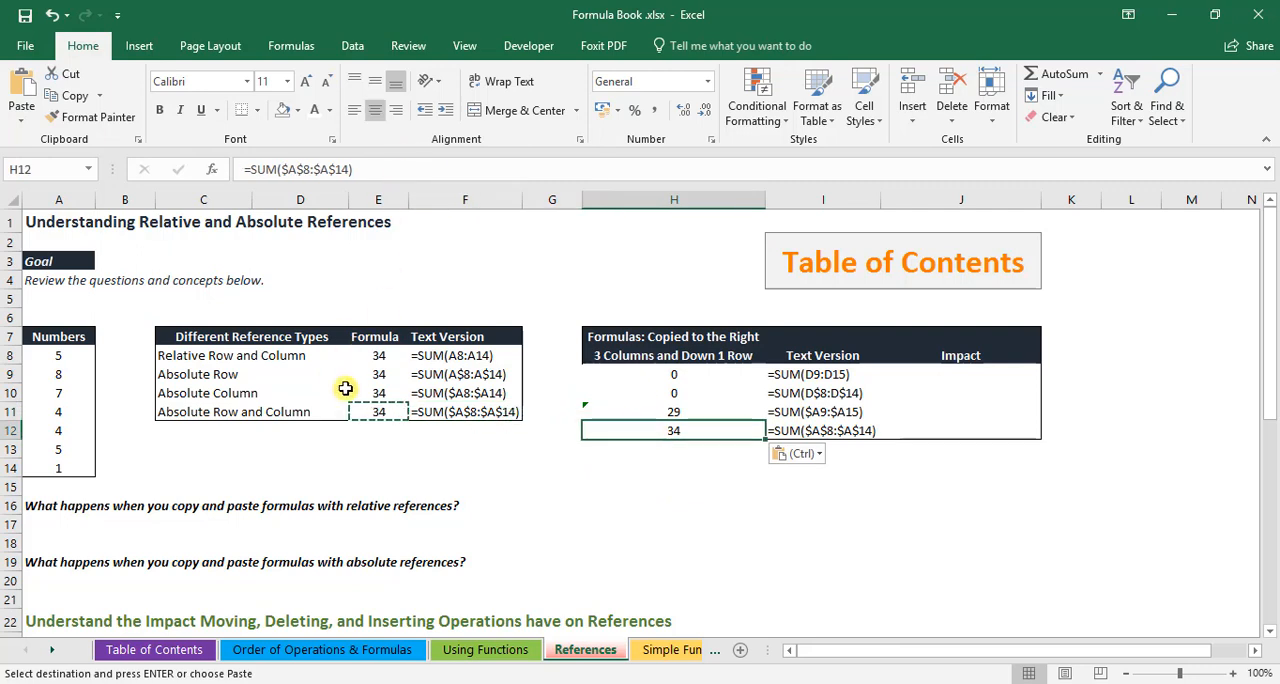
key("Escape")
left_click(395, 466)
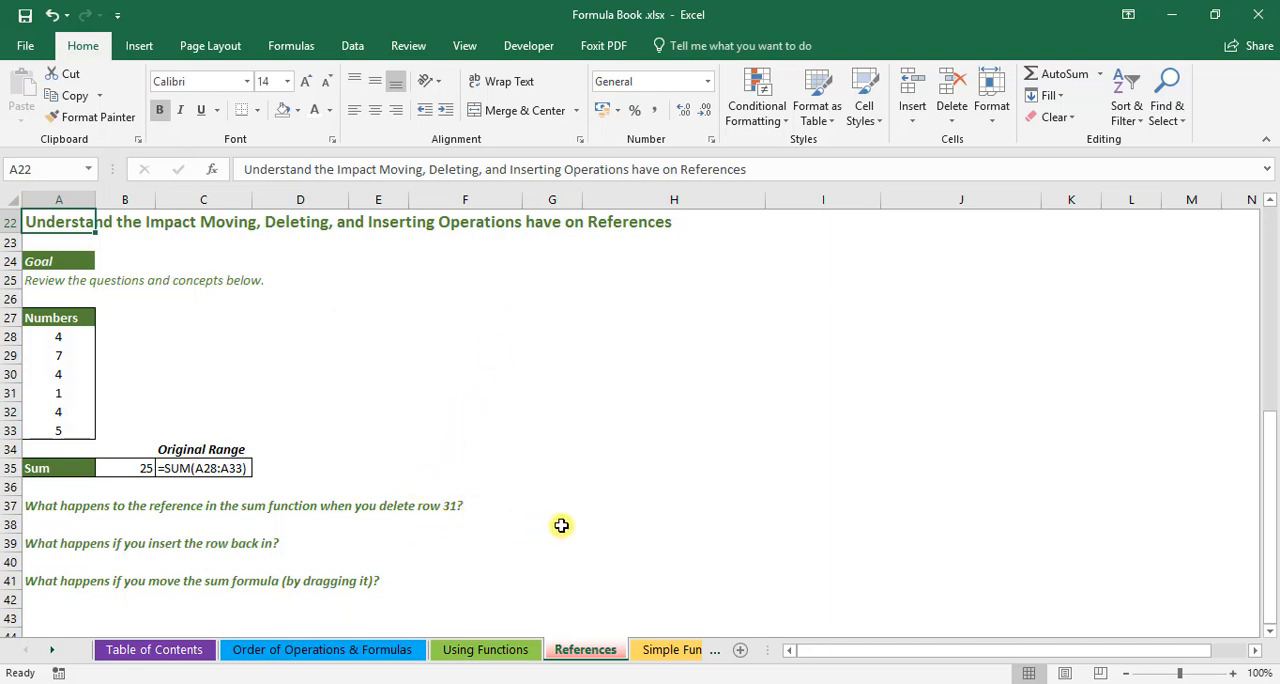
Delete row 31 from the Numbers list to test its effect on the sum reference
left_click(14, 394)
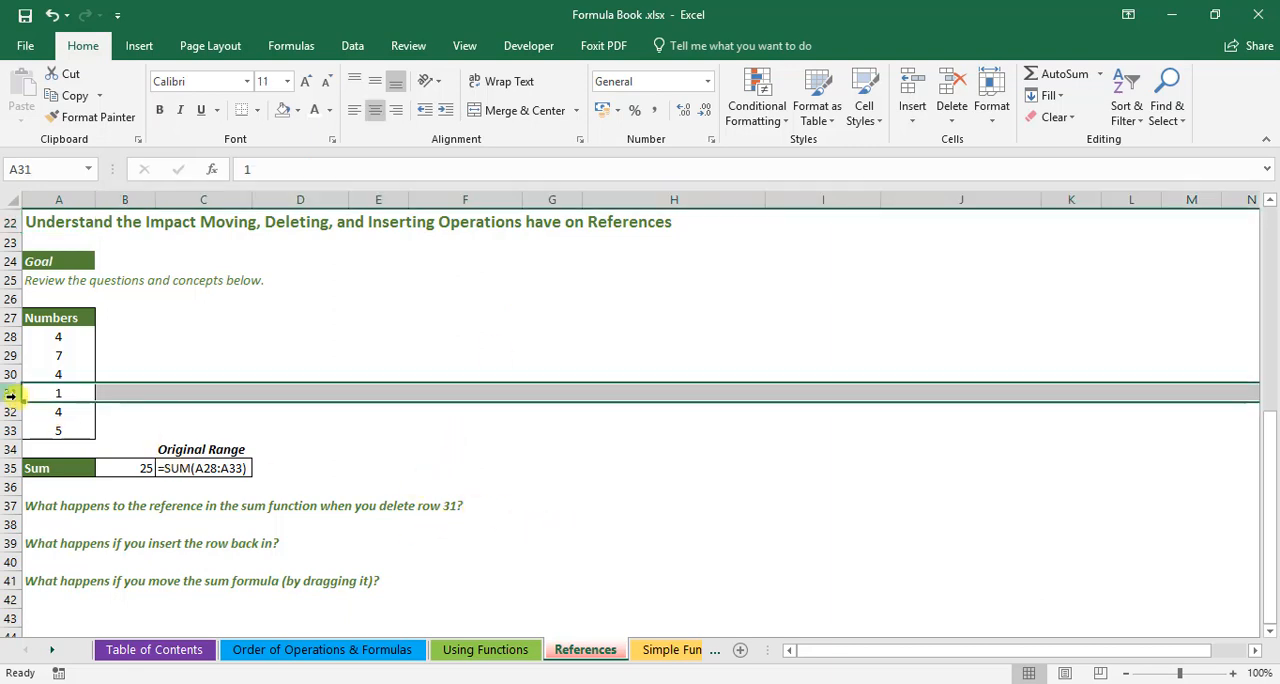
right_click(14, 396)
left_click(90, 551)
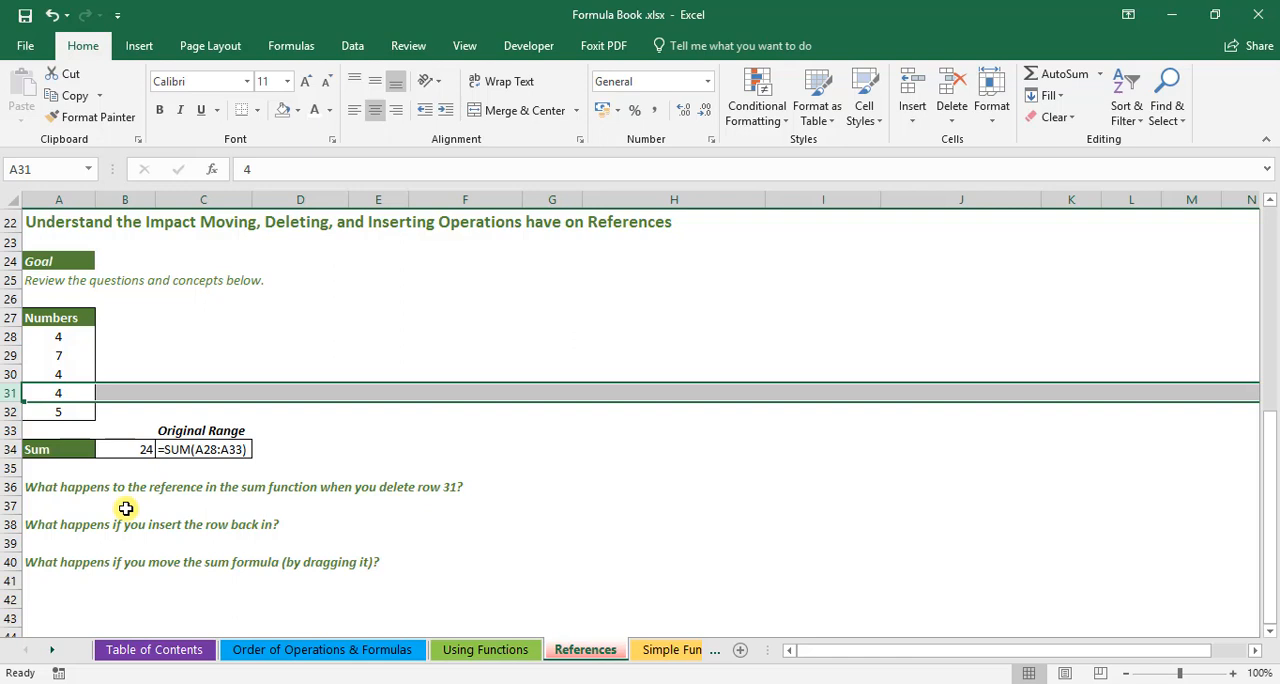
Undo and redo the deletion of row 31 to compare the sum with and without that row
key("ctrl+z")
key("ctrl+y")
key("ctrl+z")
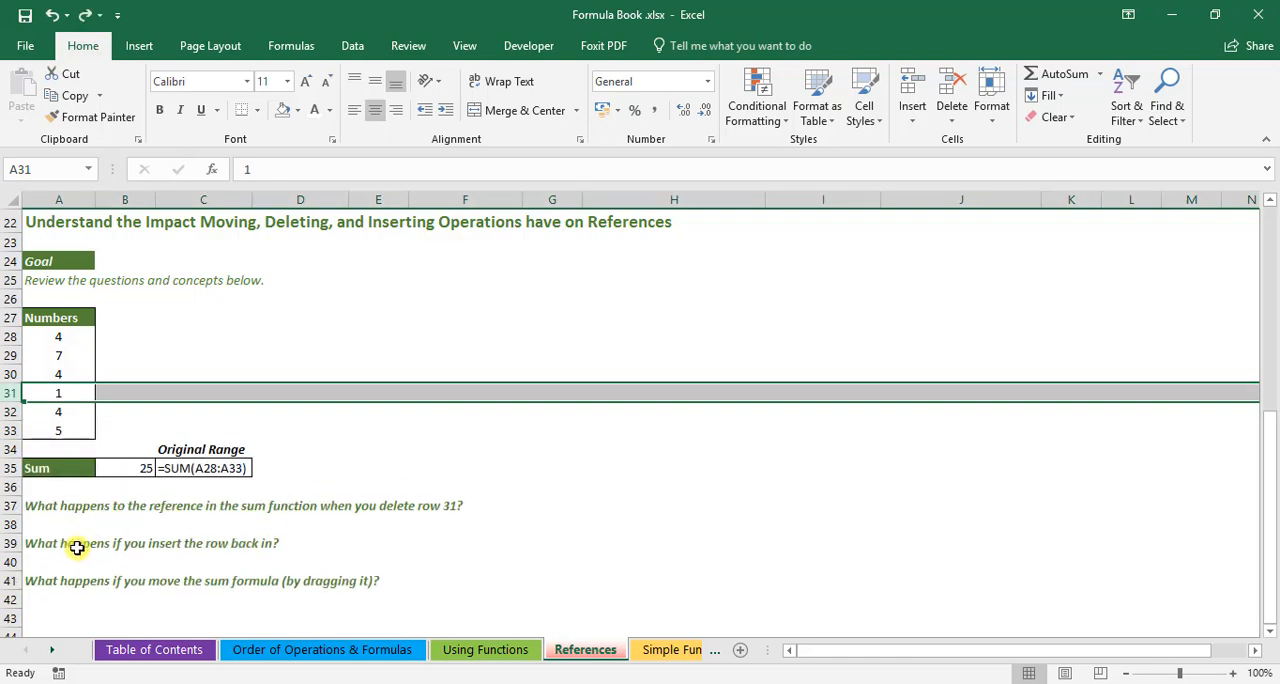
key("ctrl+z")
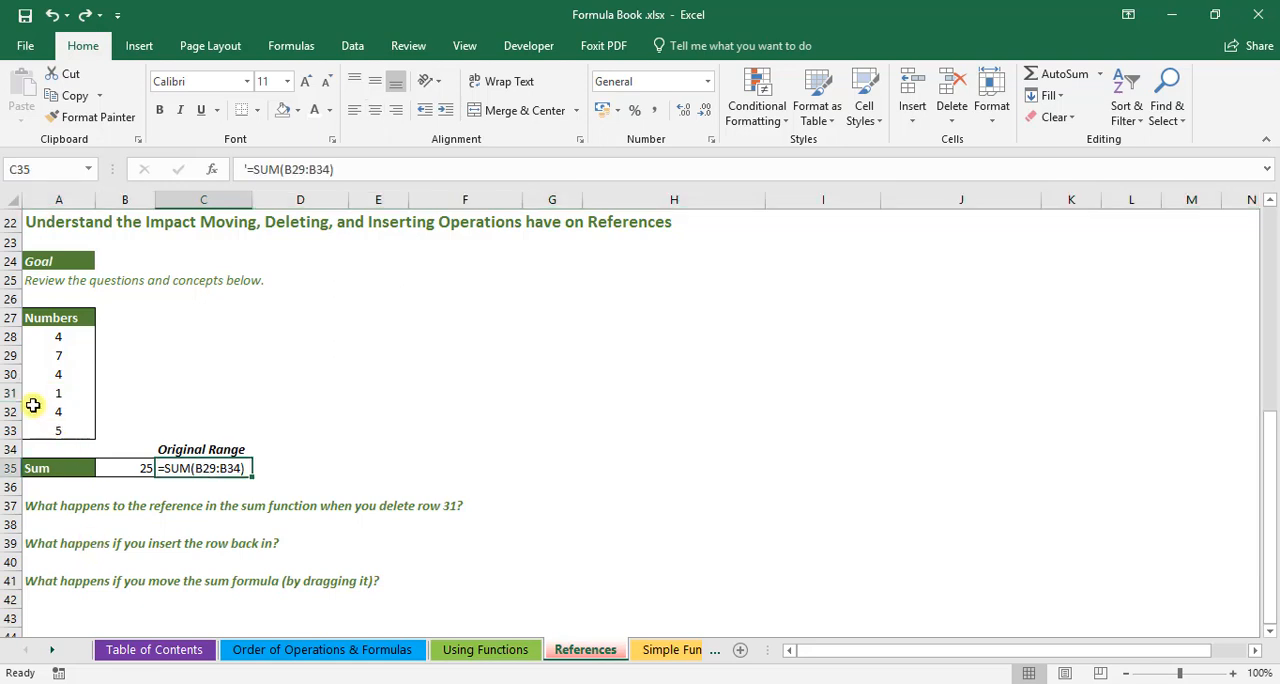
Insert a blank row back in at row 31 of the Numbers list and deselect it
right_click(14, 392)
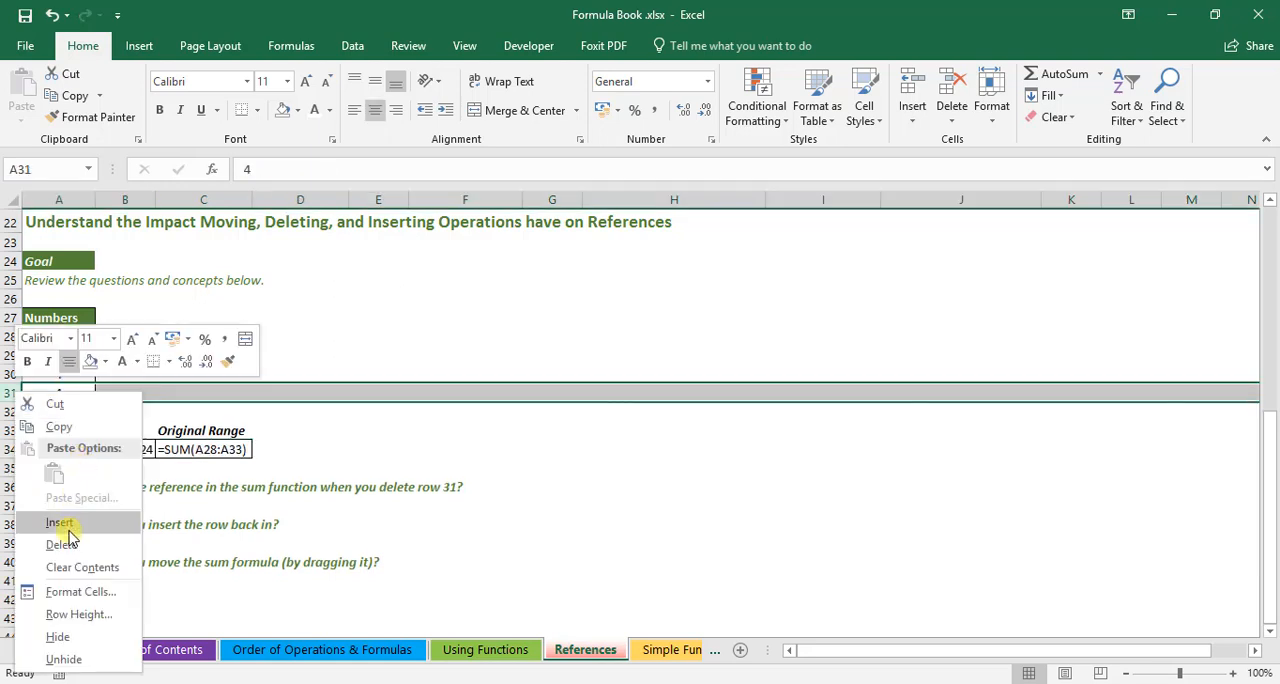
left_click(70, 525)
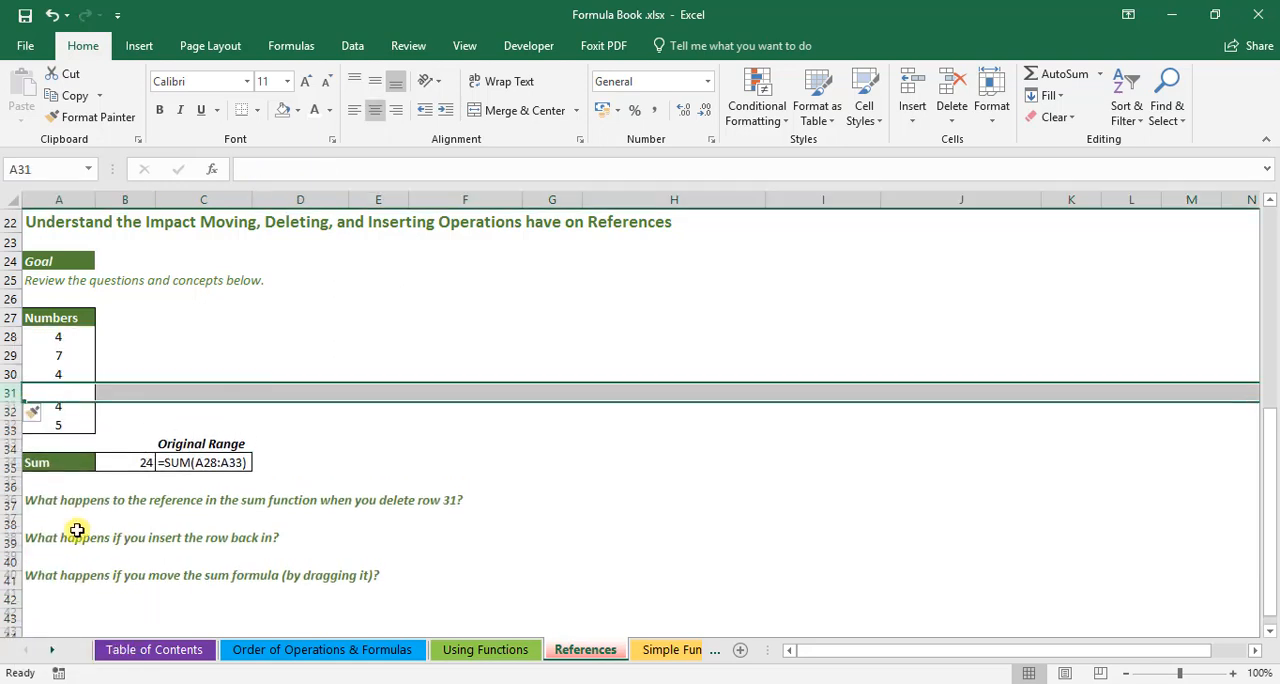
left_click(355, 467)
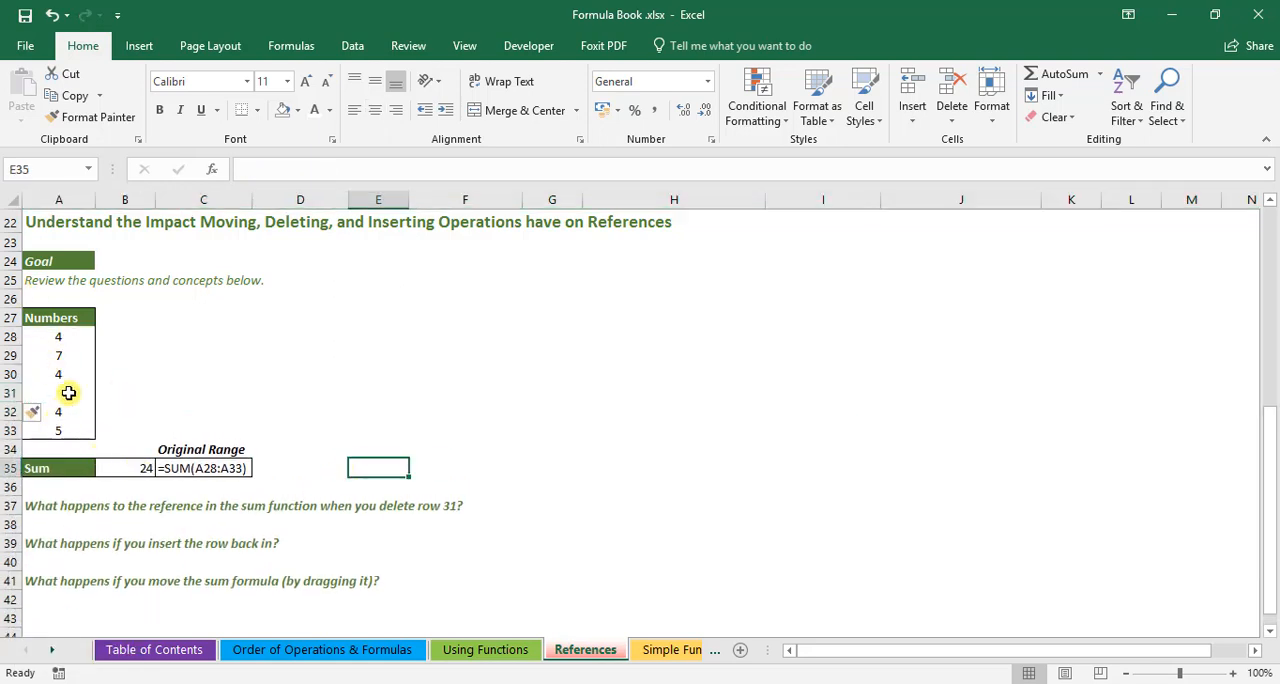
left_click(413, 398)
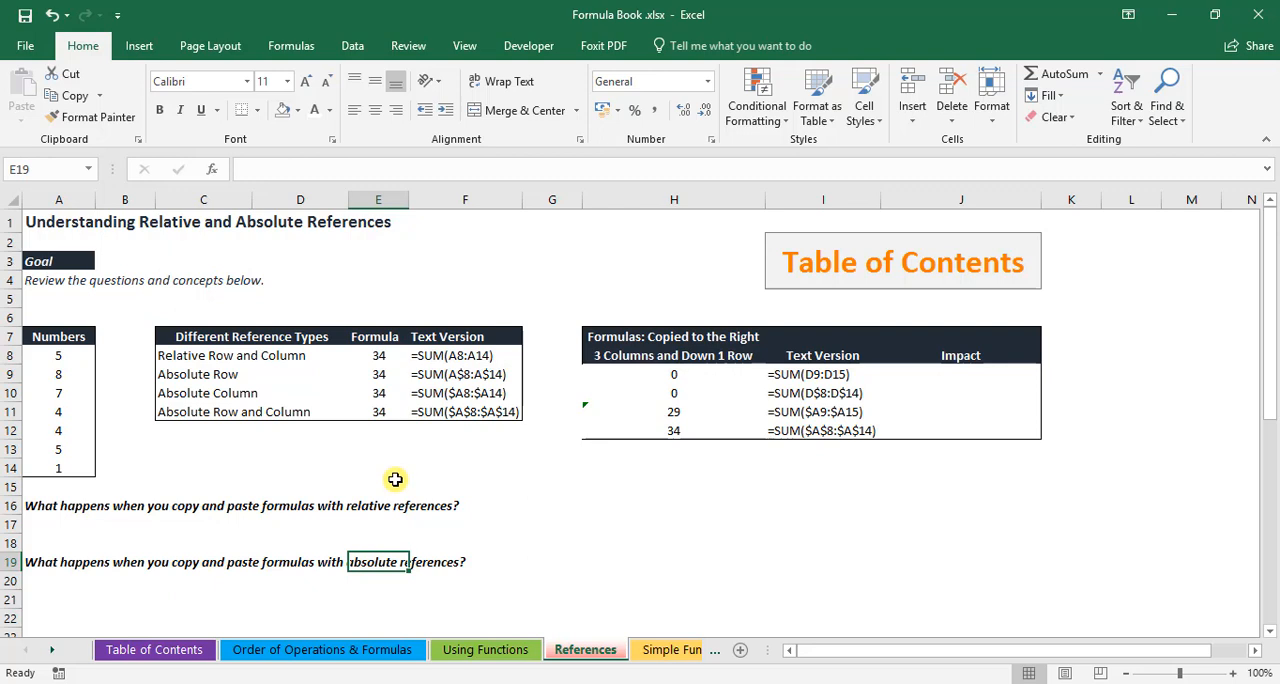
Start an AutoSum formula in E13 of the relative and absolute references section that sums A8:A14
left_click(363, 450)
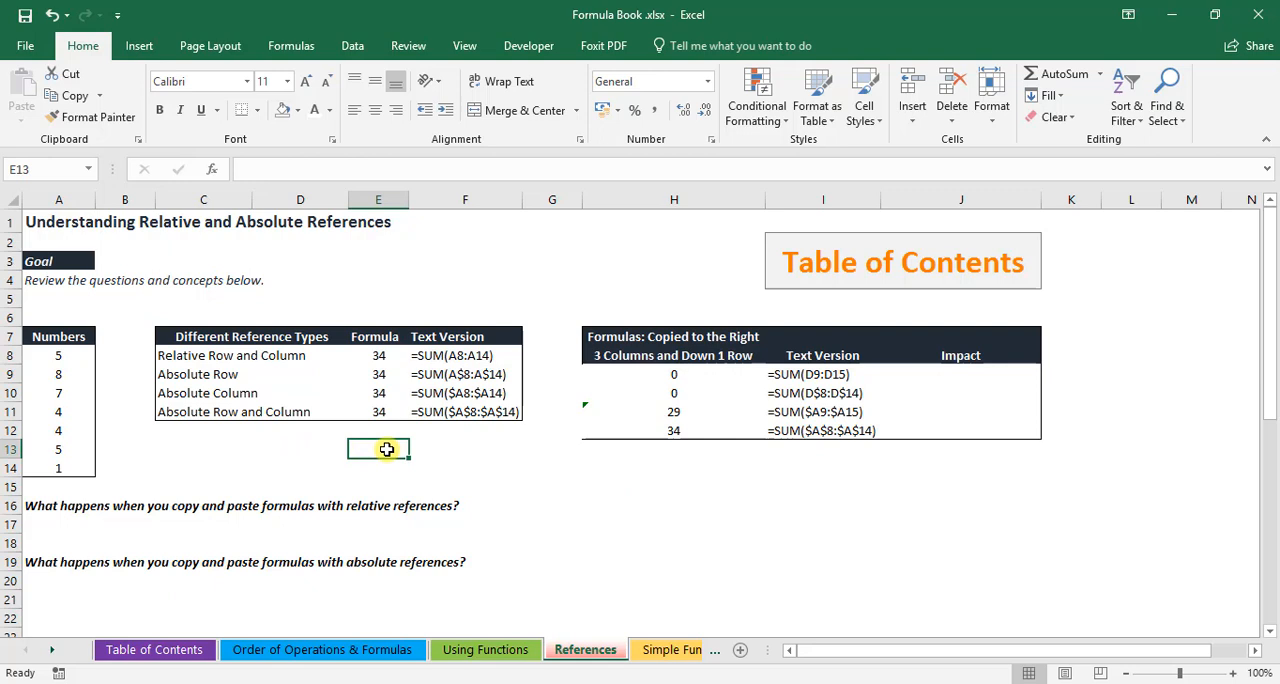
left_click(1099, 76)
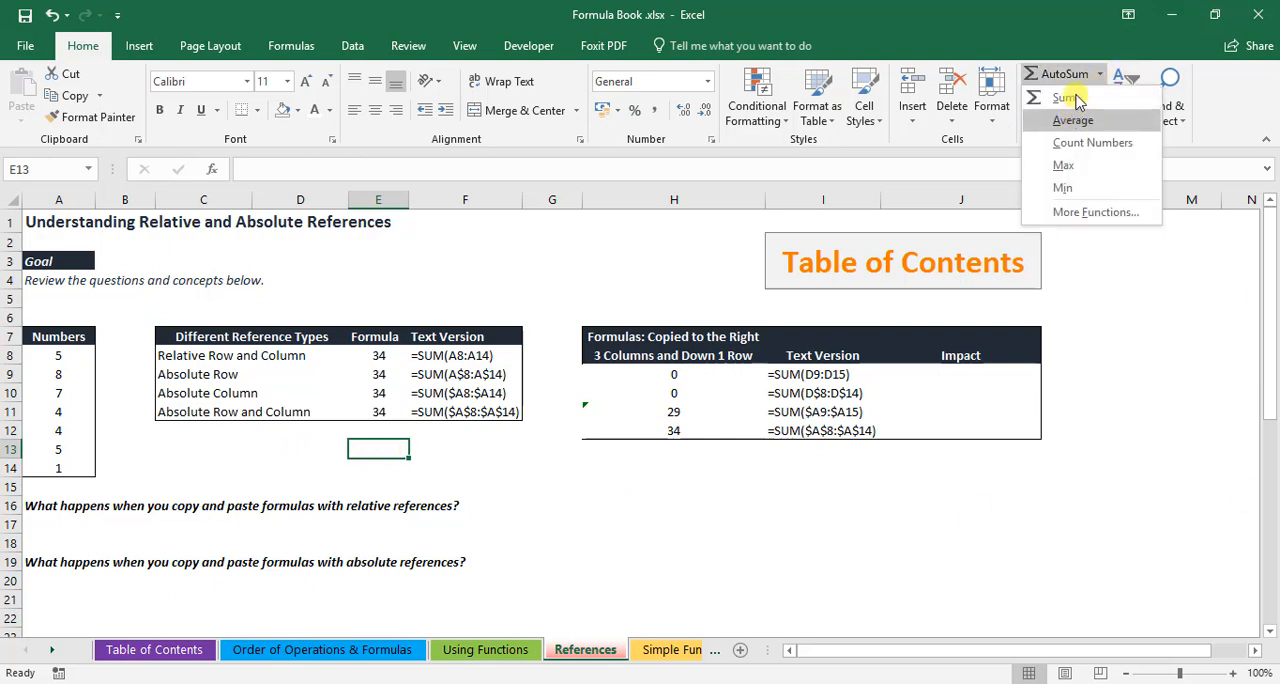
left_click(1068, 97)
left_click_drag(52, 358, 57, 468)
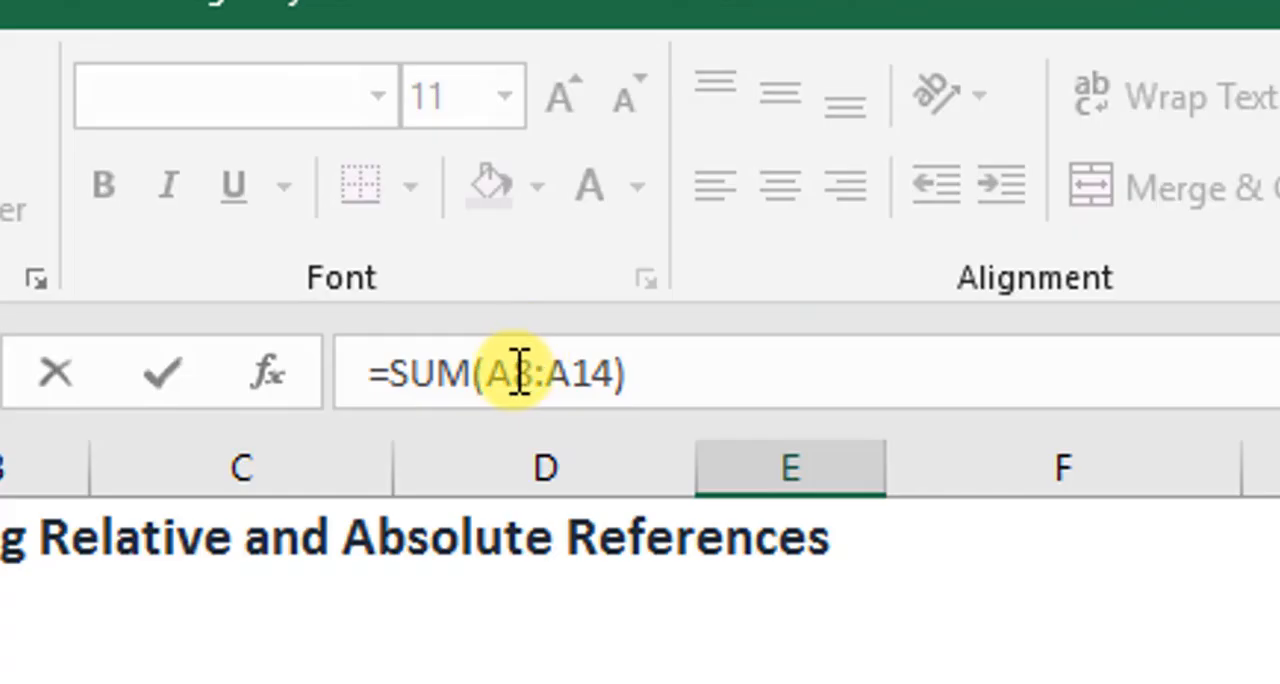
Add dollar signs by hand so the range in the E13 formula reads $A$8:$A$14
left_click(495, 372)
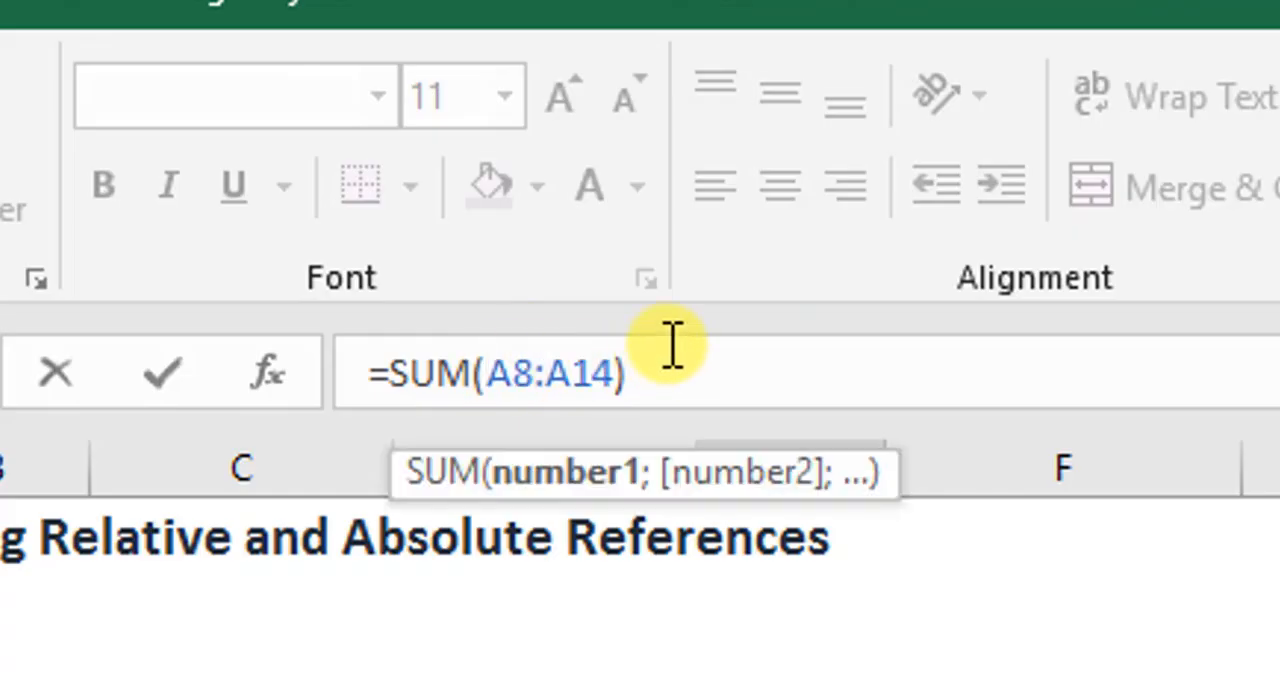
type("$")
key("Right")
type("$")
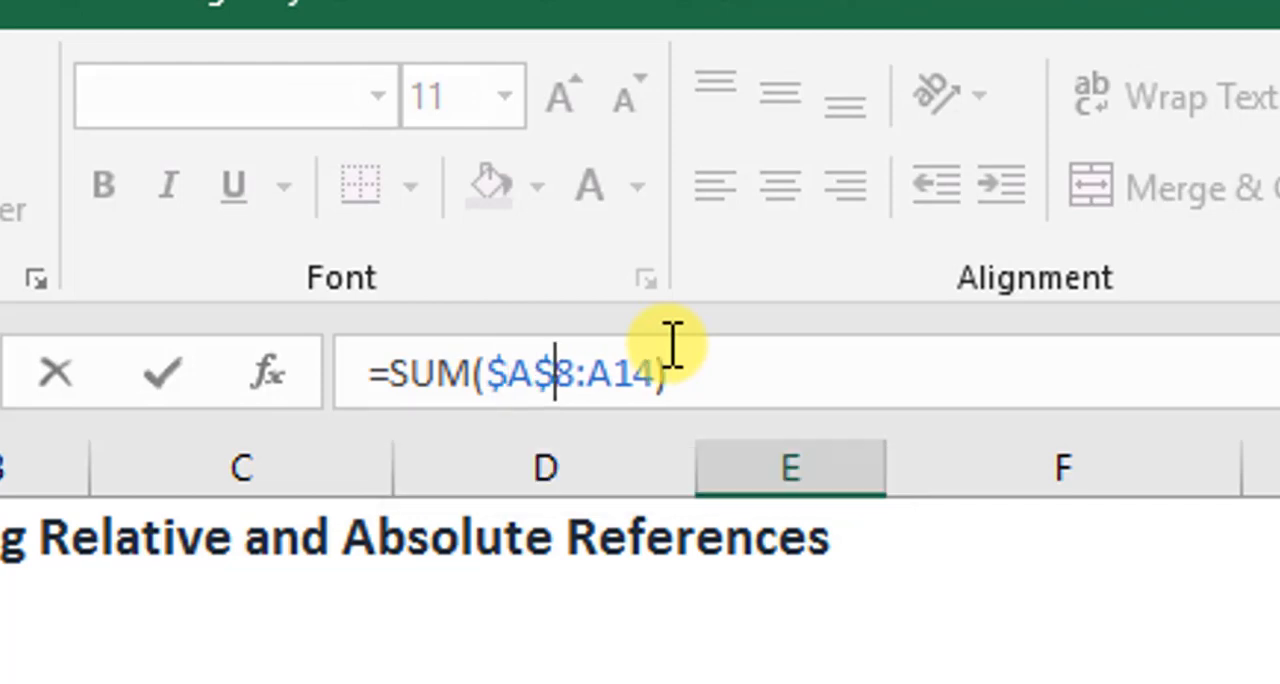
left_click(672, 345)
key("Left")
key("Left")
key("Left")
key("Left")
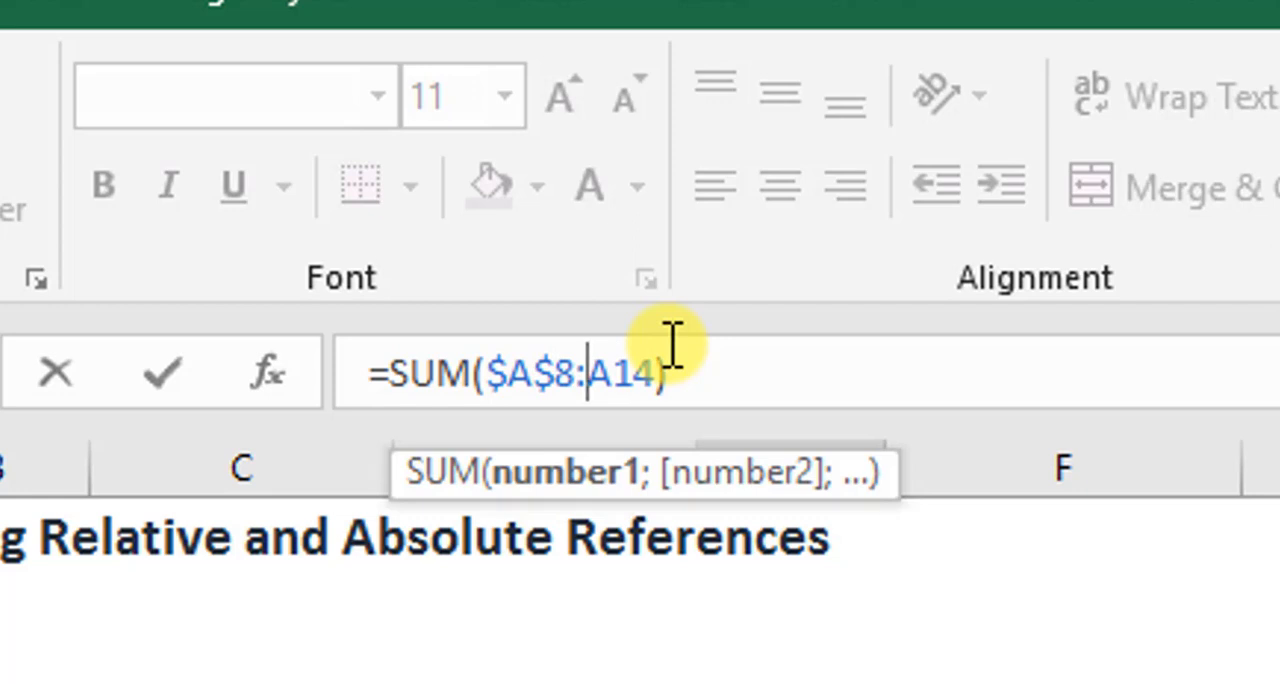
type("$")
key("Right")
type("$")
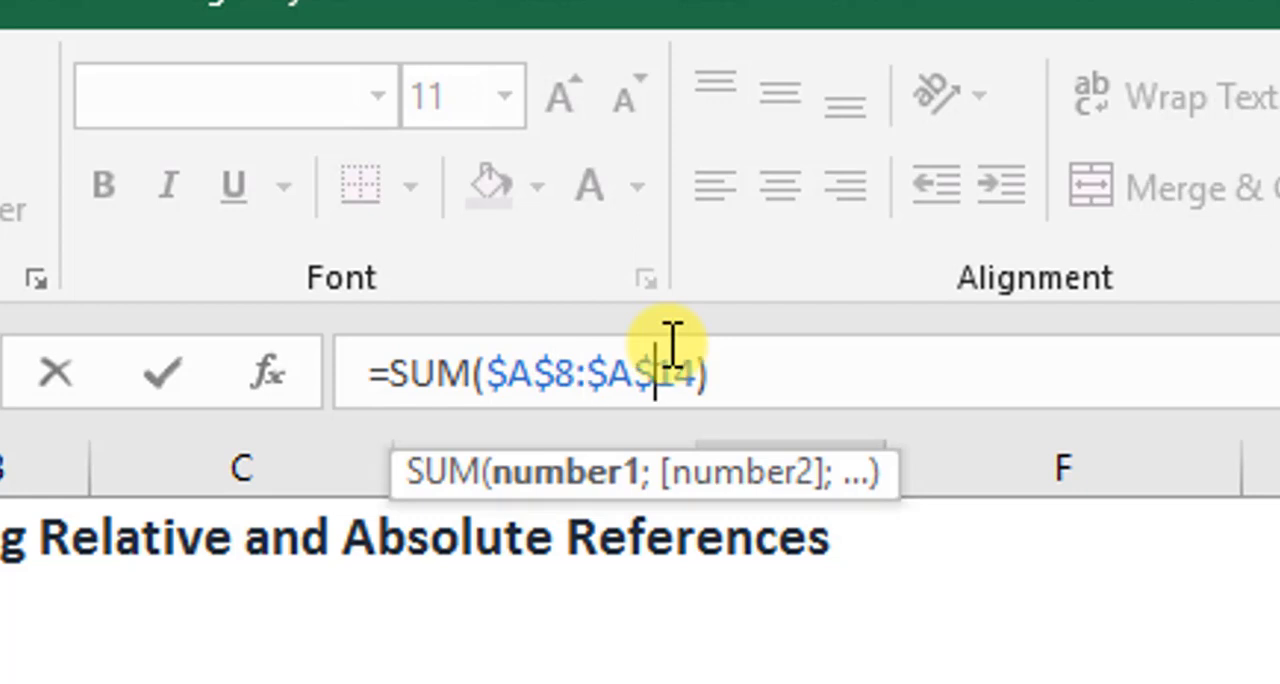
Remove all dollar signs by hand so the E13 formula reads =SUM(A8:A14)
key("Right")
key("Left")
key("BackSpace")
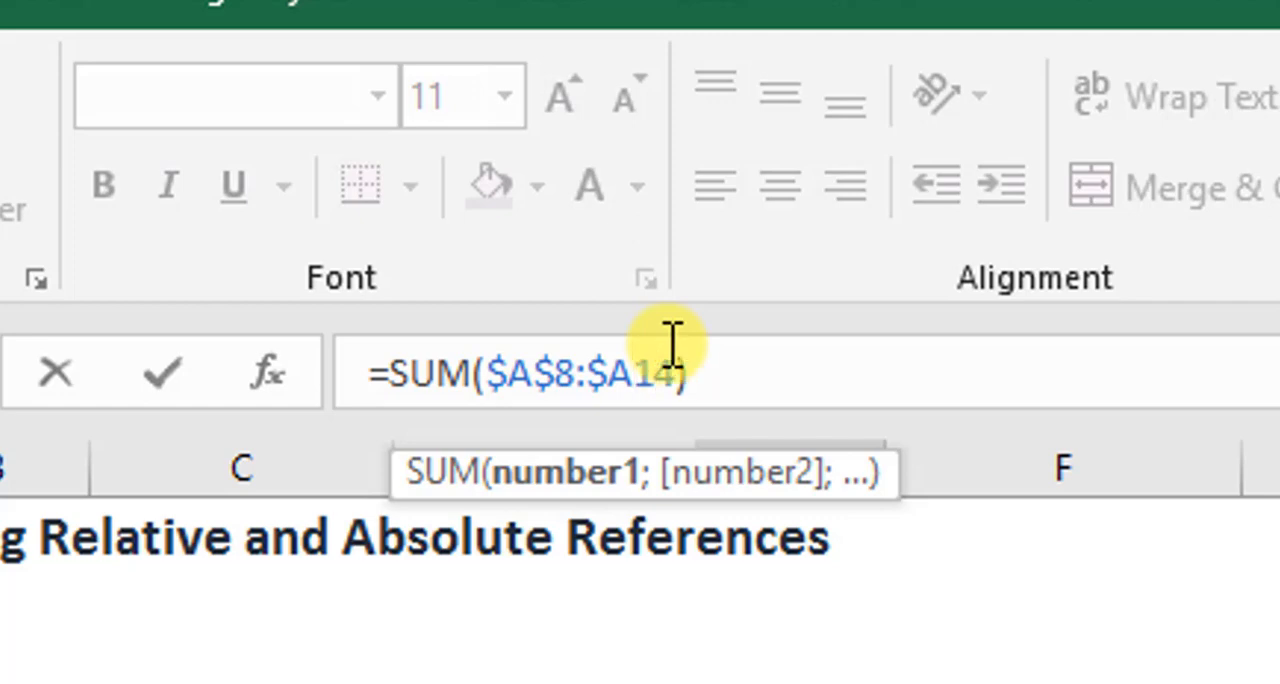
key("BackSpace")
key("Left")
key("Left")
key("Left")
key("Right")
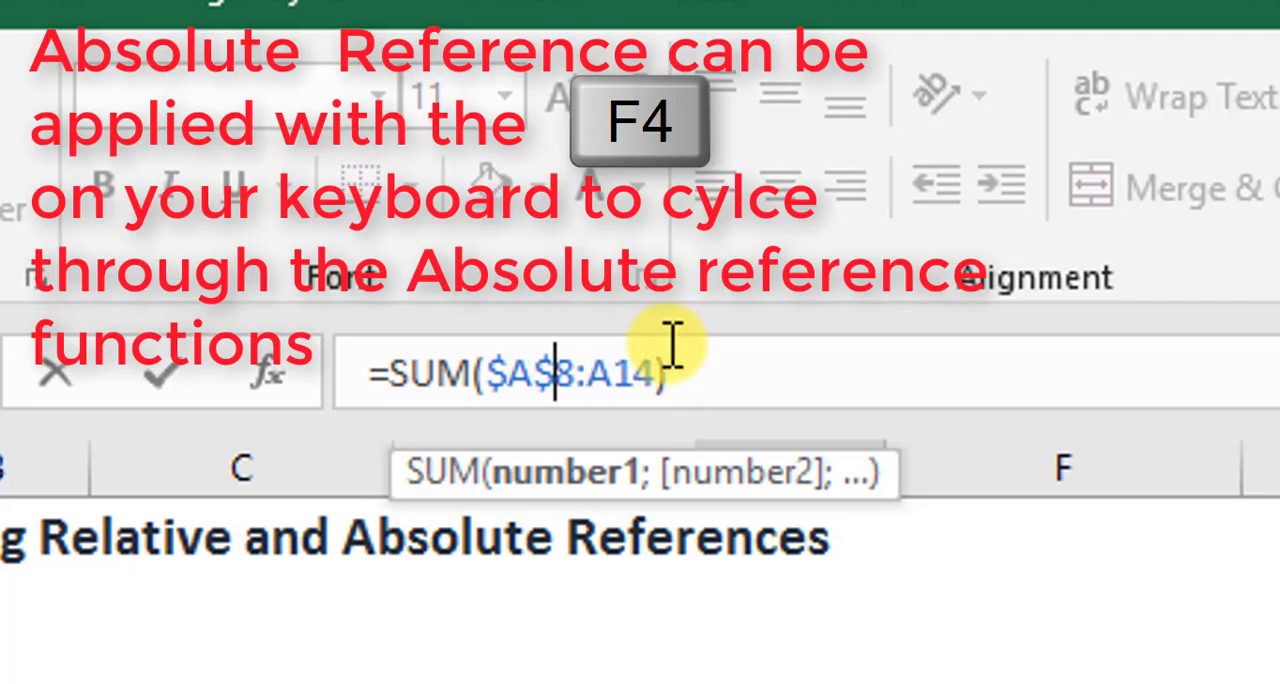
key("BackSpace")
key("Left")
key("Left")
key("BackSpace")
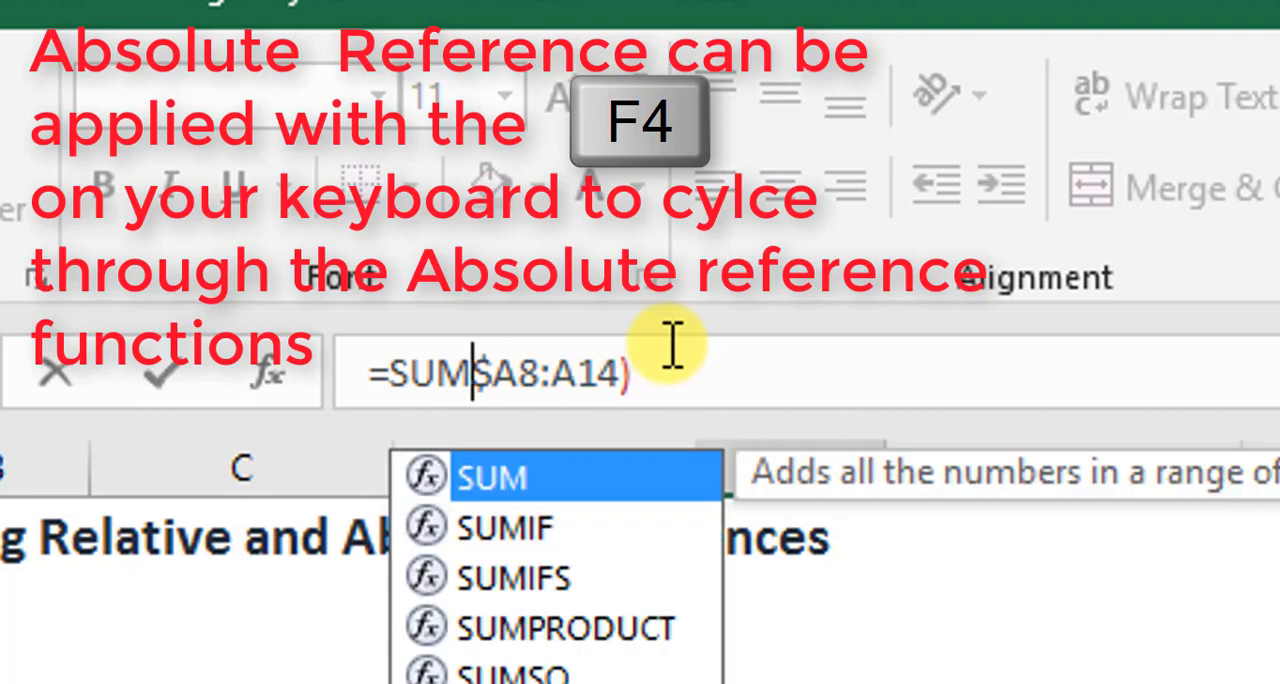
type("(")
key("Delete")
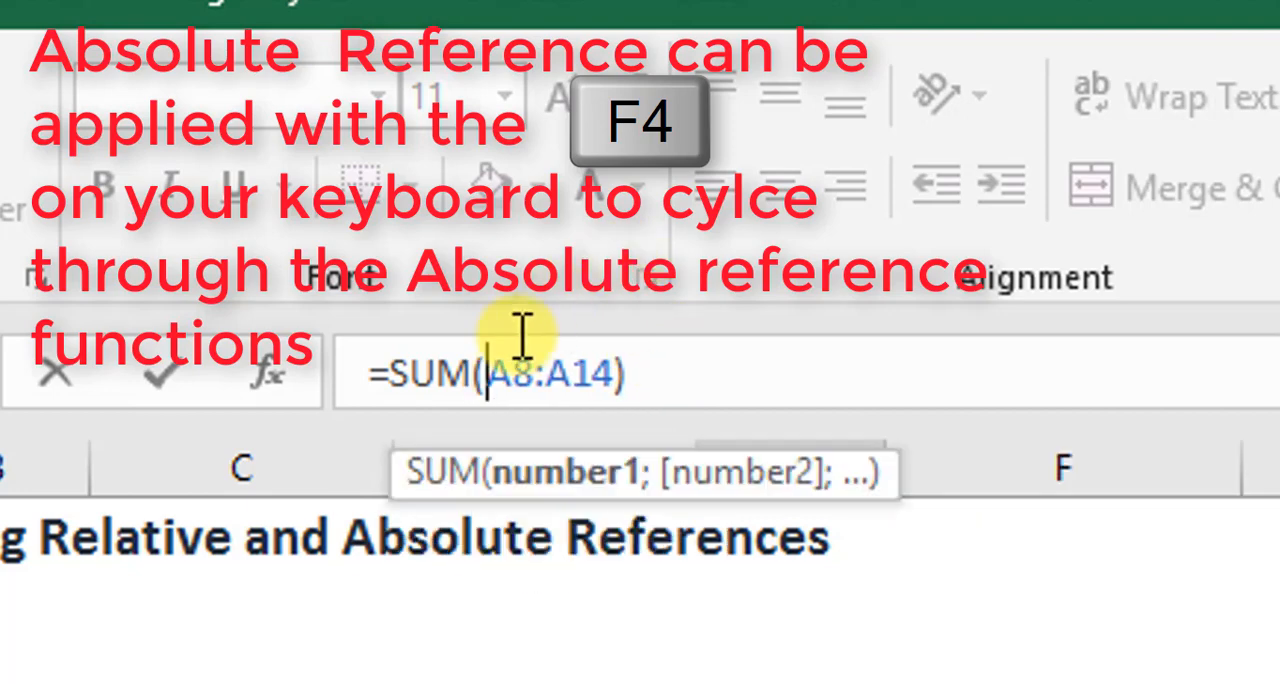
Cycle the whole A8:A14 range in the E13 formula repeatedly through the absolute, mixed and relative reference types and enter the formula
left_click_drag(488, 372, 618, 368)
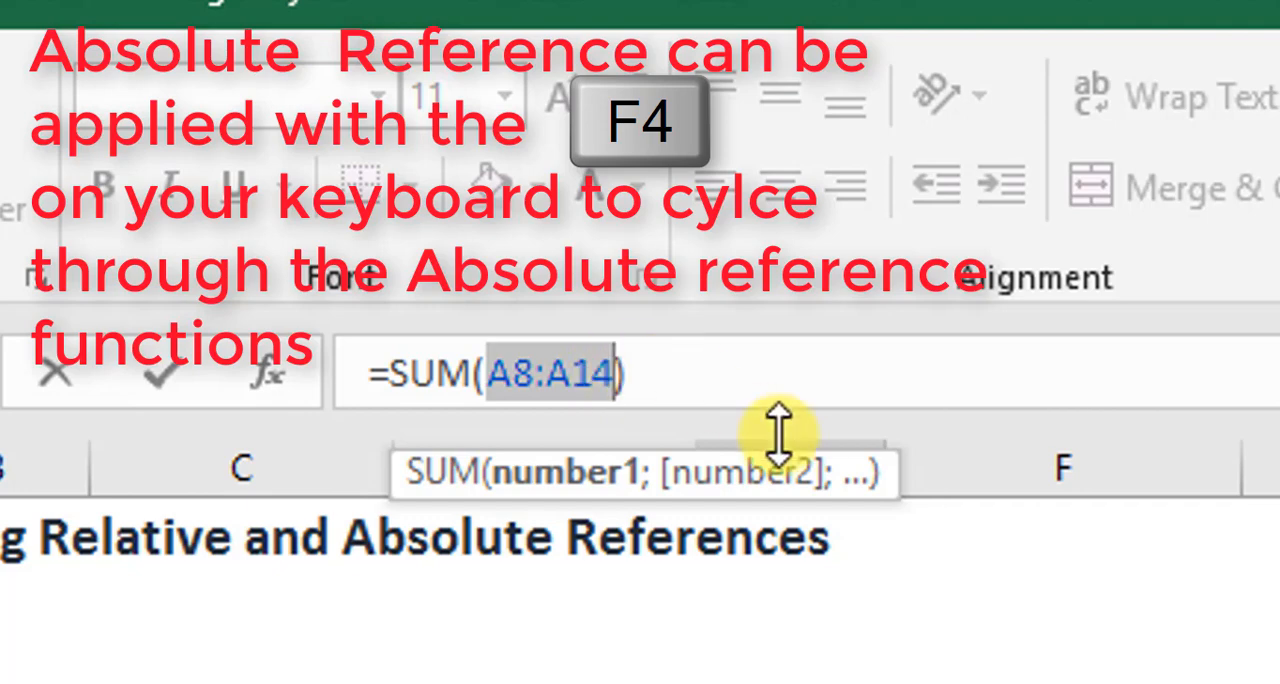
key("F4")
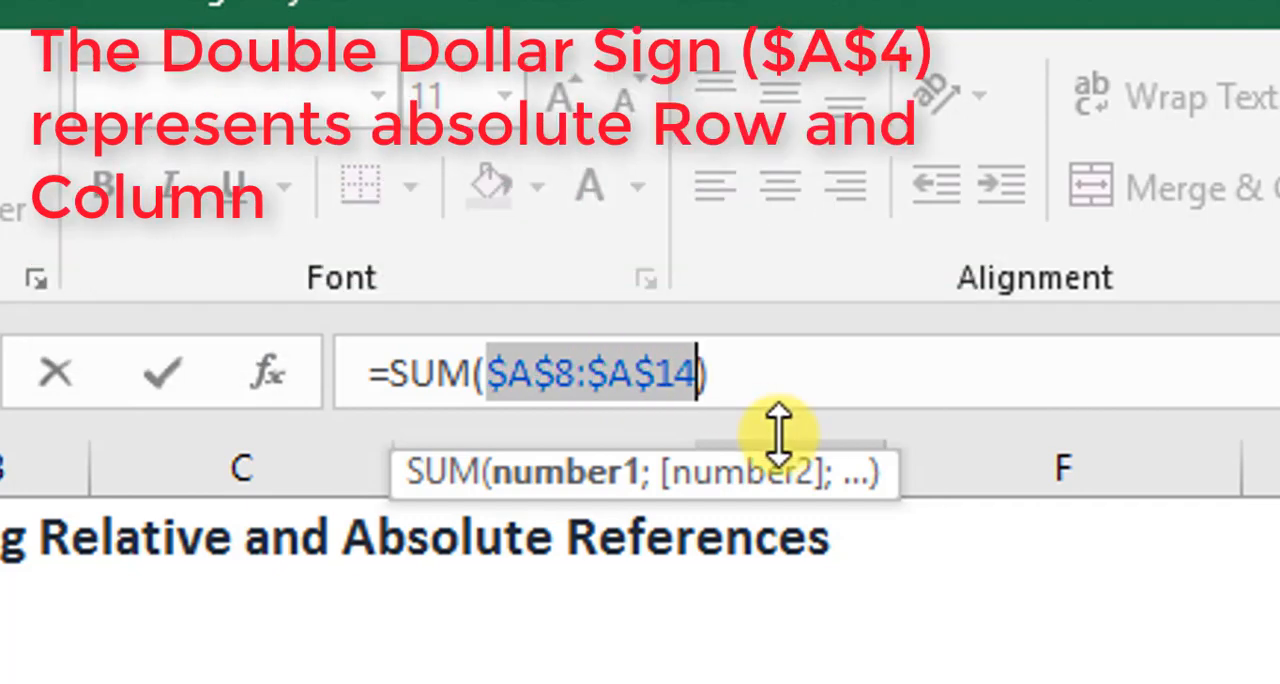
key("F4")
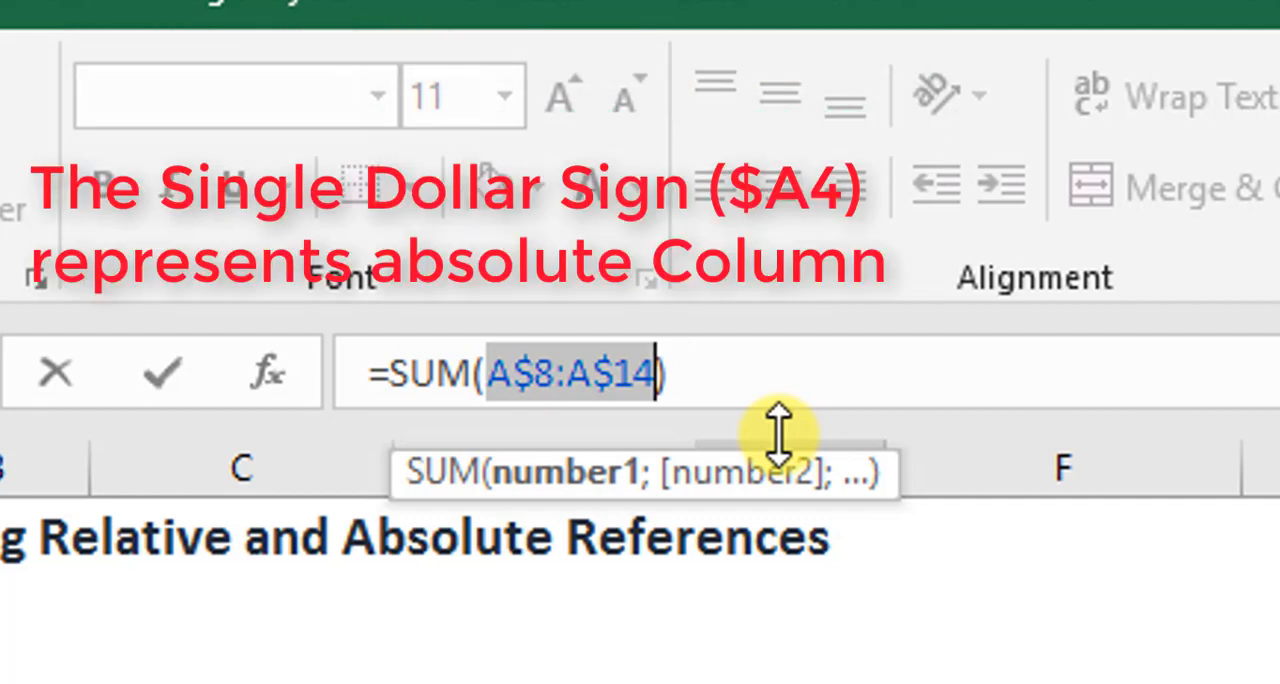
key("F4")
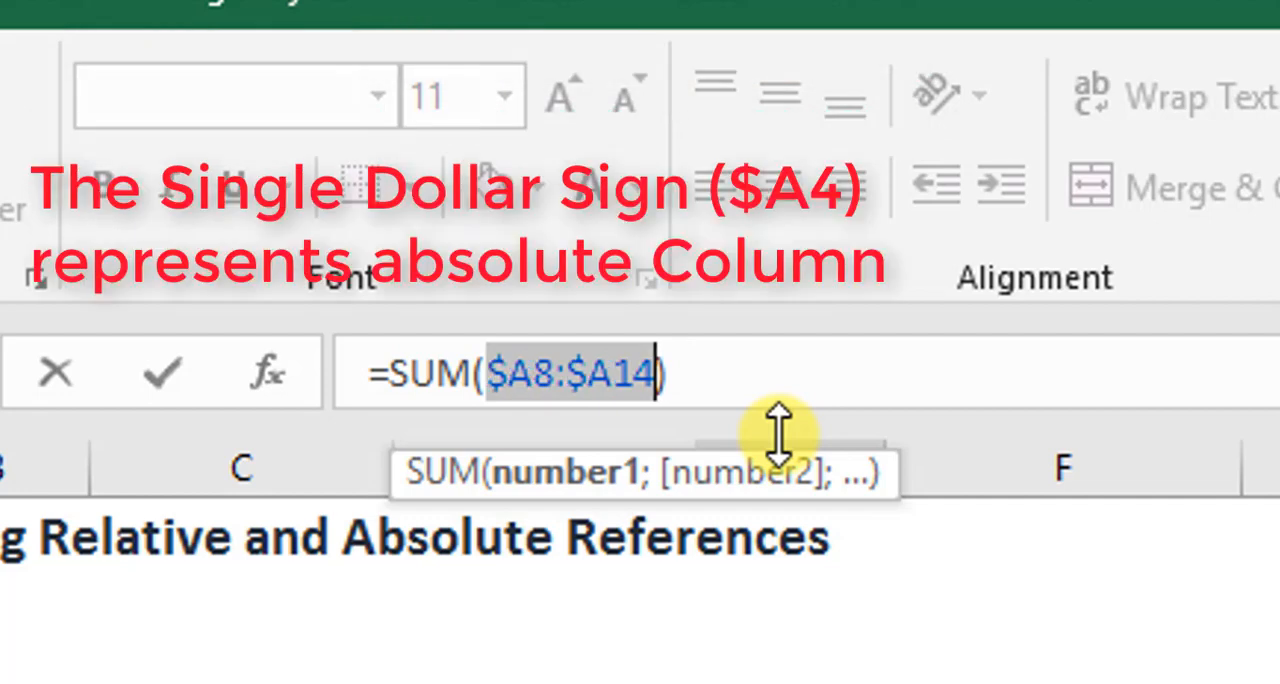
key("F4")
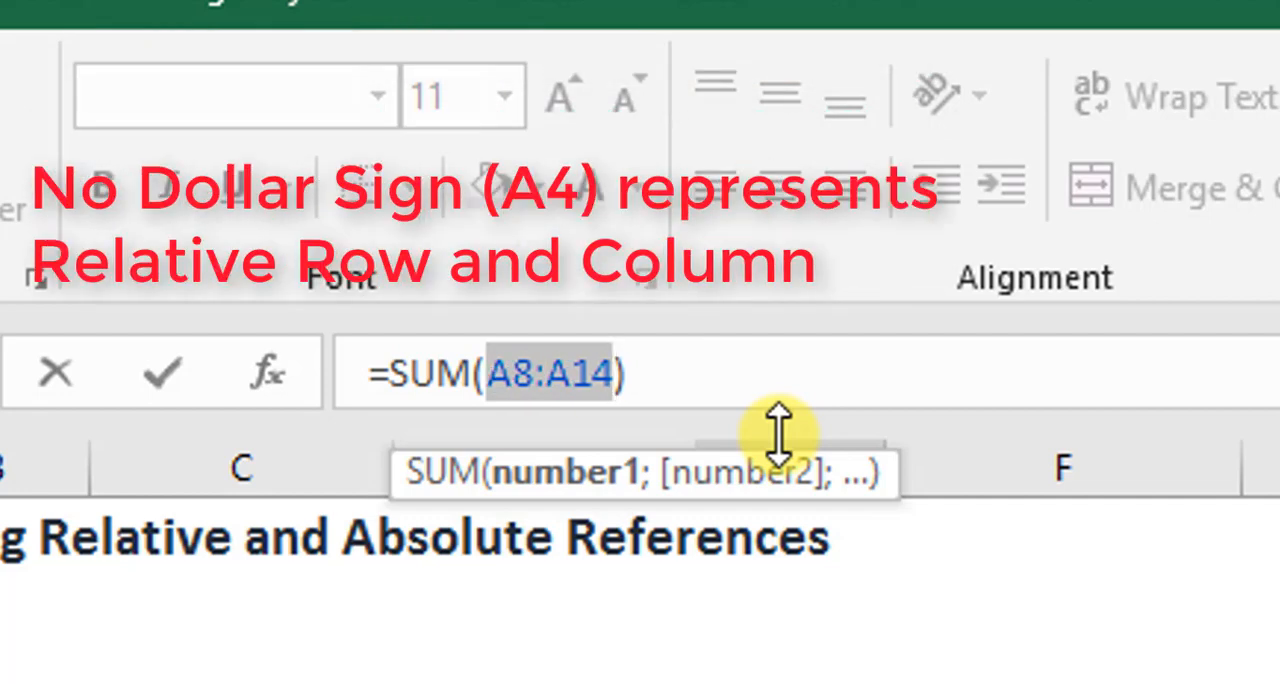
key("F4")
key("F4")
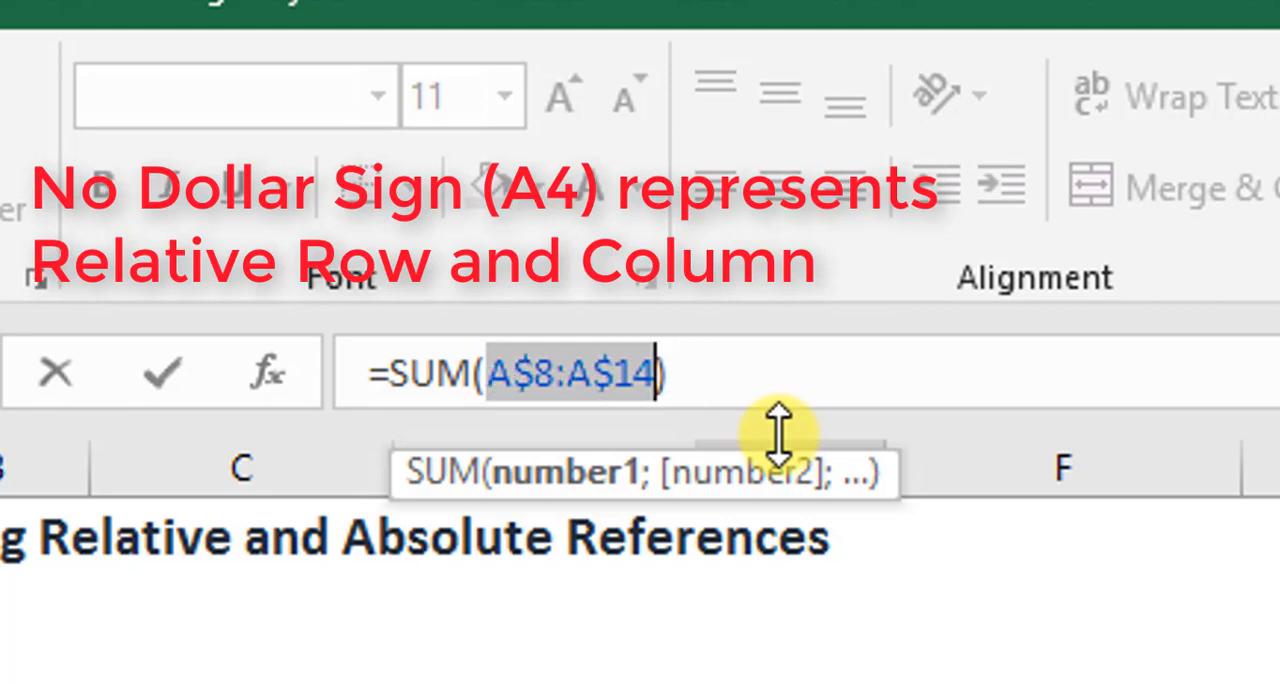
key("F4")
key("F4")
key("F4")
key("F4")
key("F4")
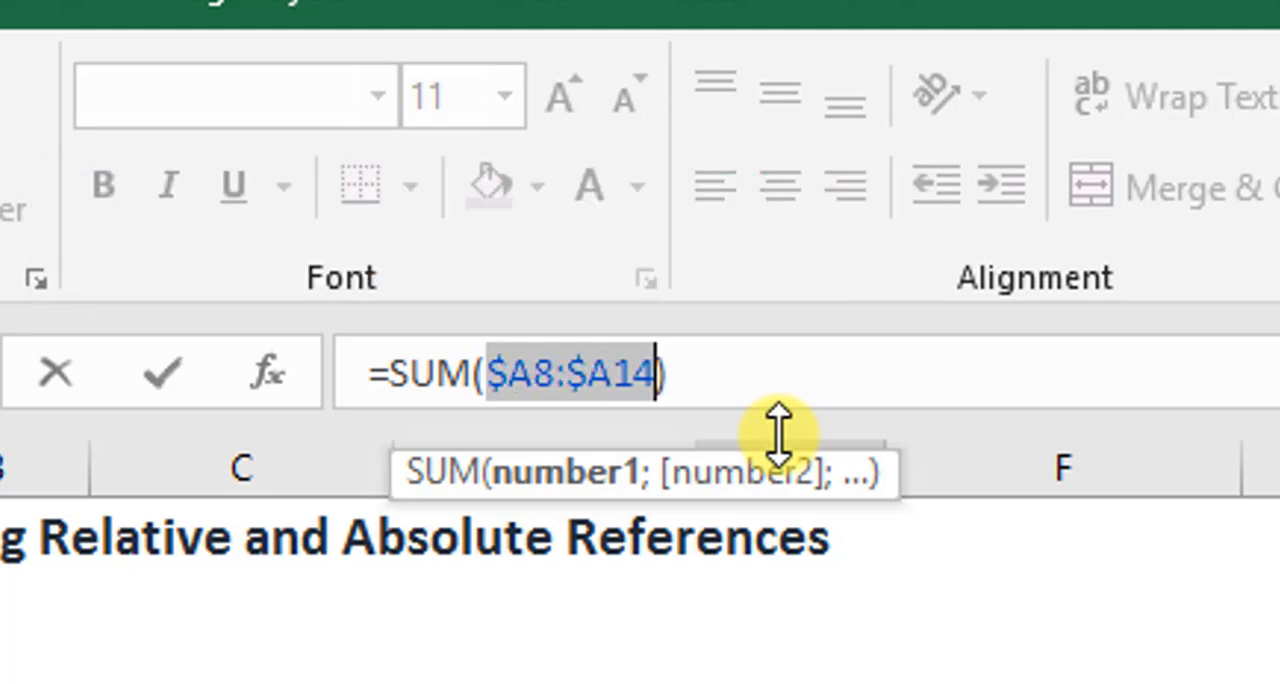
key("F4")
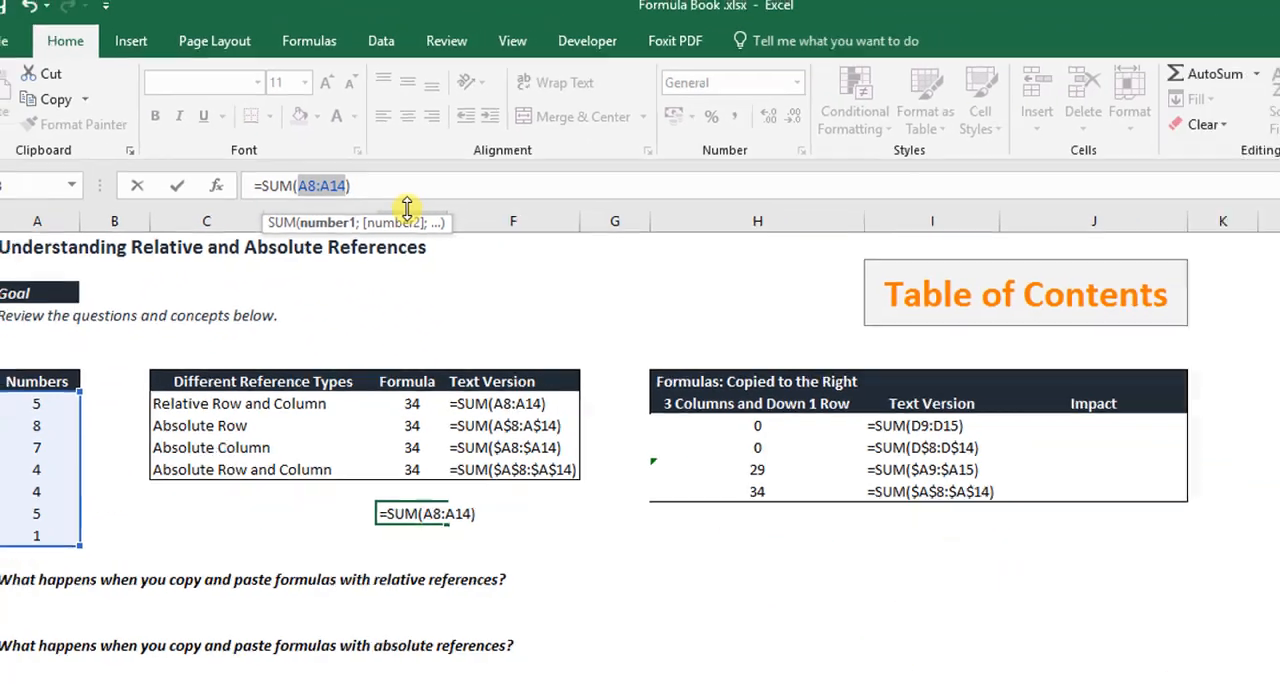
key("Return")
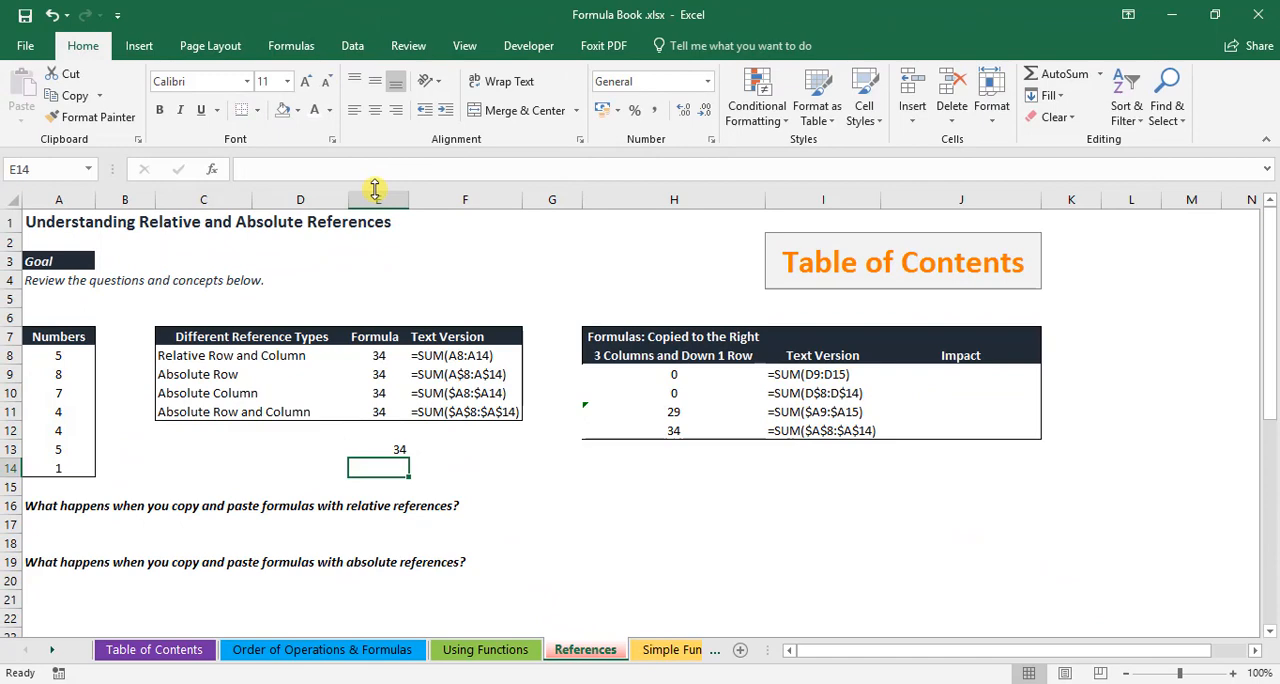